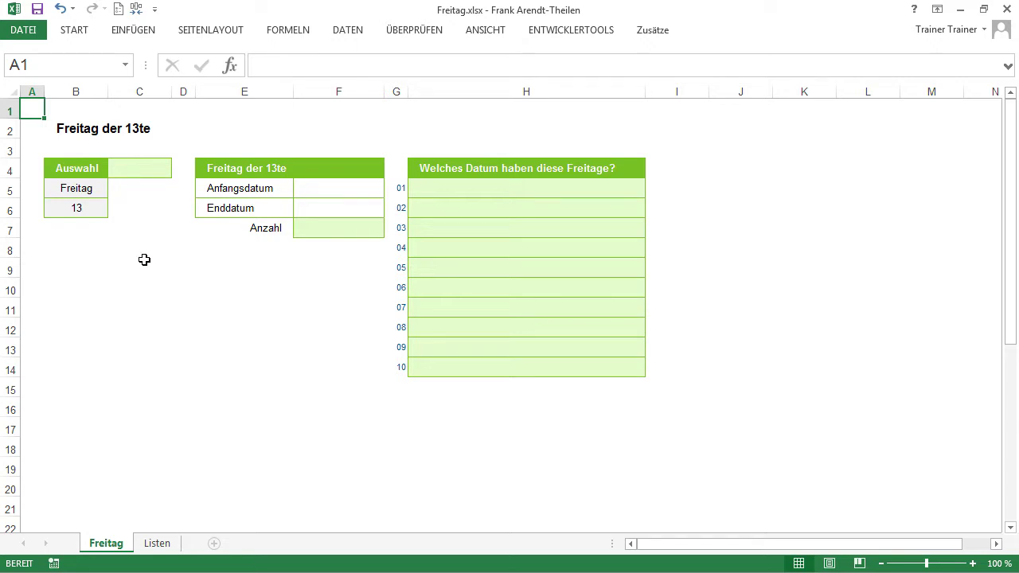
Enter =B5&" "&B6 in C4 so it displays 'Freitag 13'.
left_click(146, 171)
type("=")
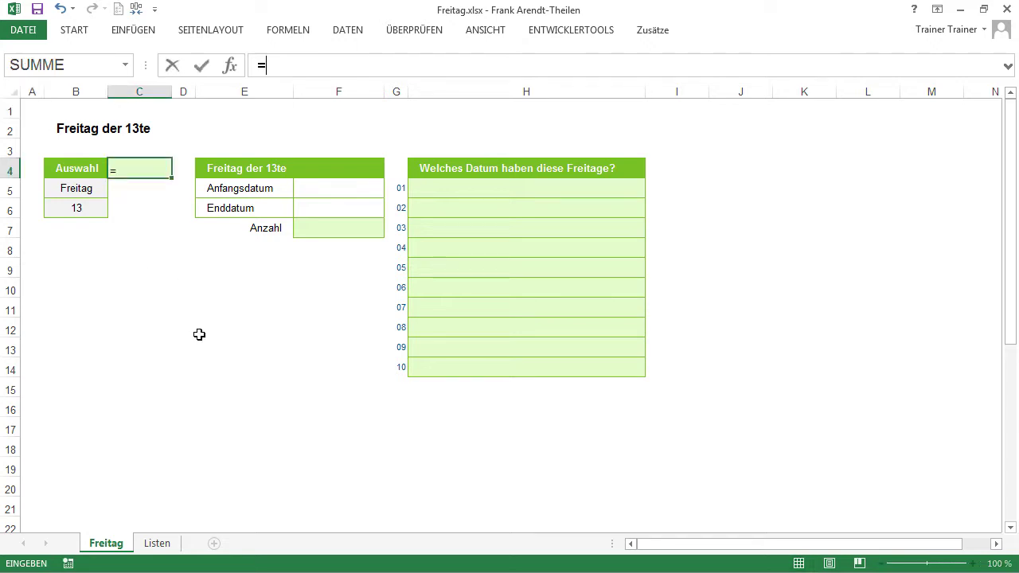
left_click(86, 190)
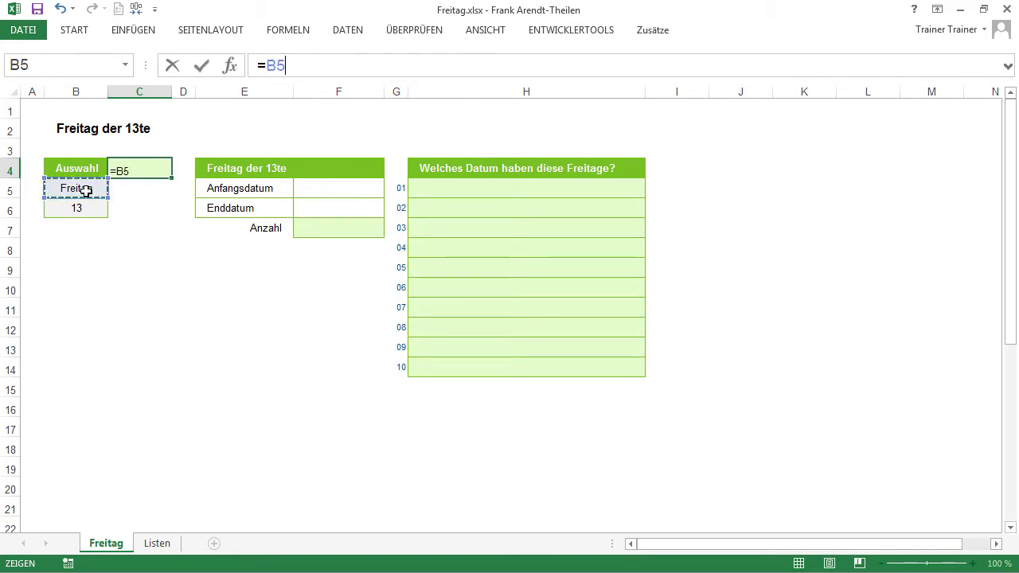
type("&\" \"&")
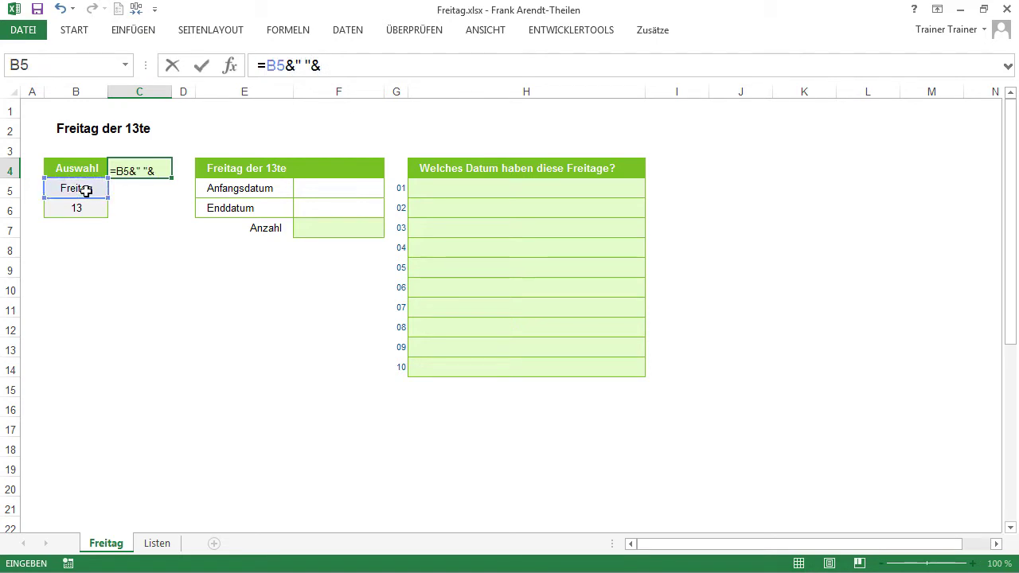
left_click(85, 209)
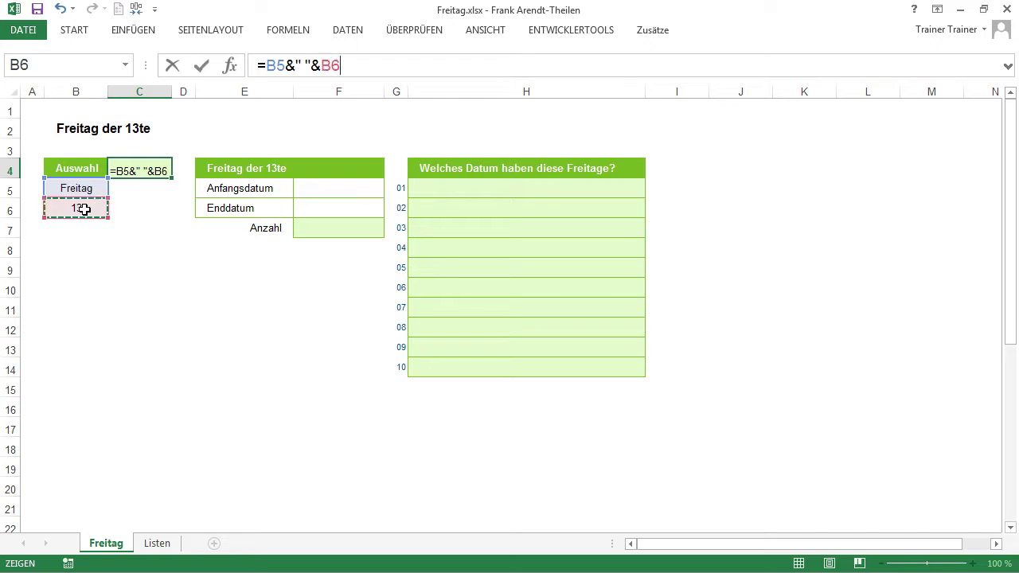
key("Return")
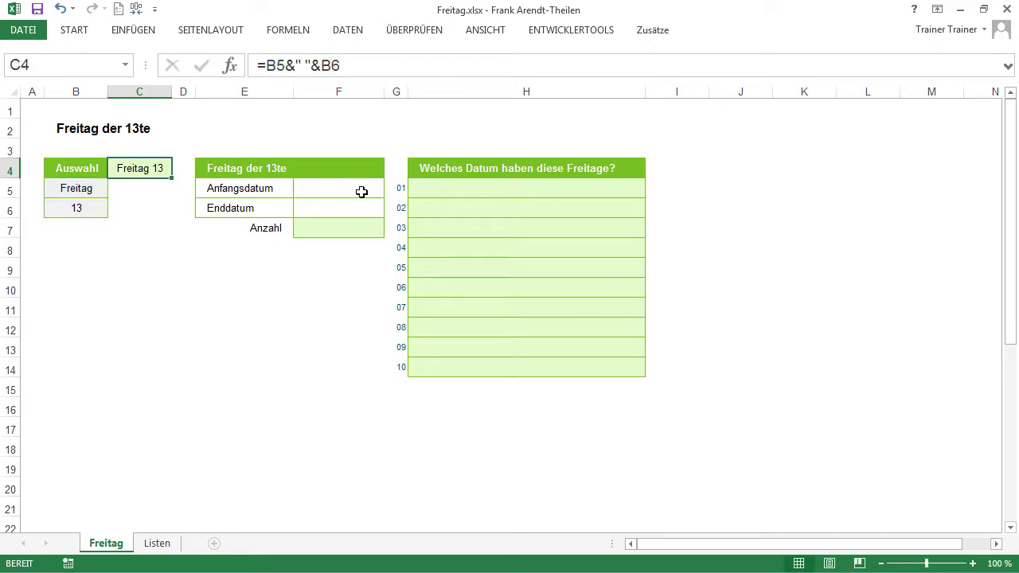
left_click(361, 192)
Enter 01.01.2014 as Anfangsdatum in F5 and 31.12.2016 as Enddatum in F6.
type("1.01.2014")
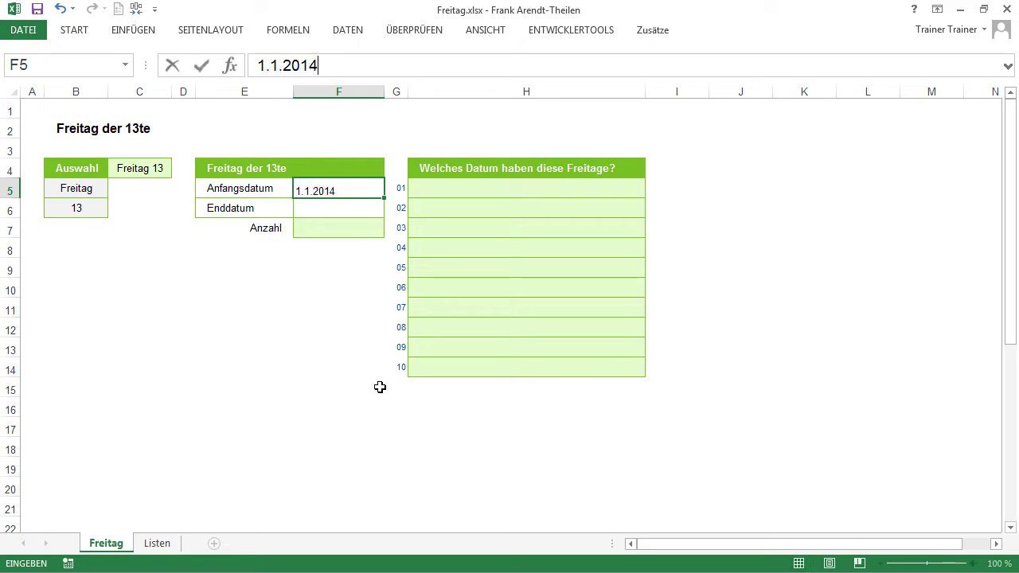
key("ctrl+Return")
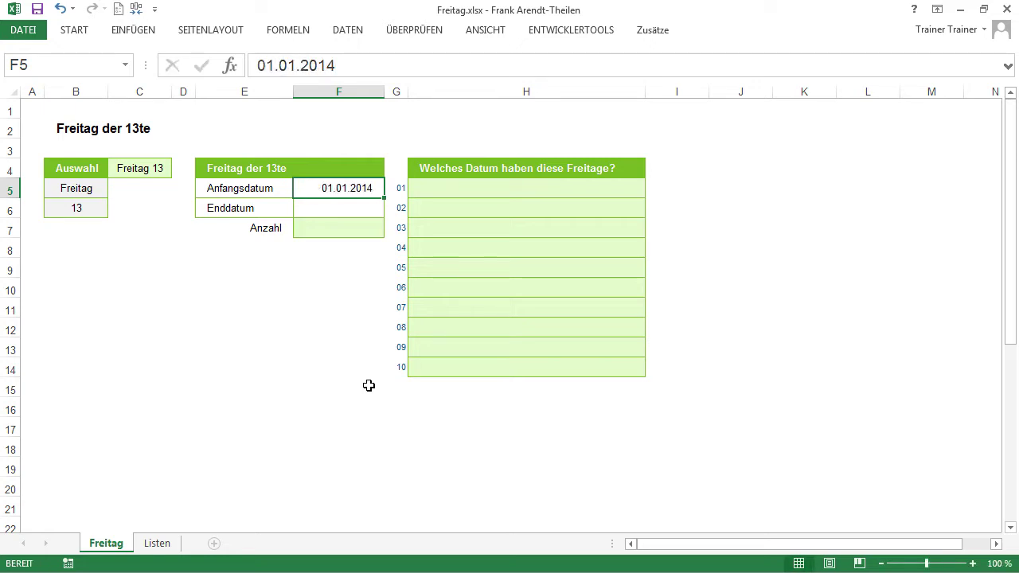
left_click(320, 213)
type("31.12.2016")
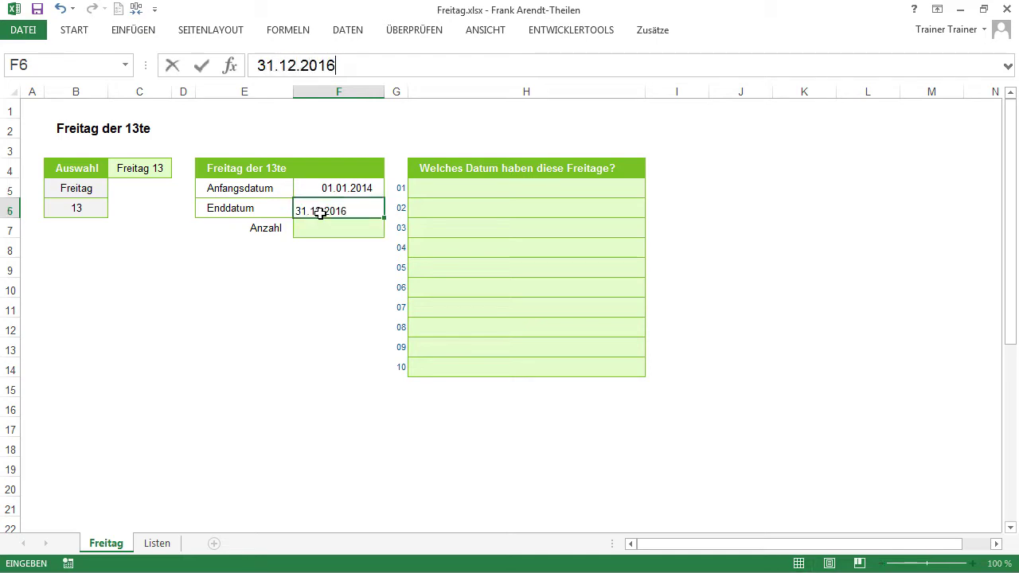
key("ctrl+Return")
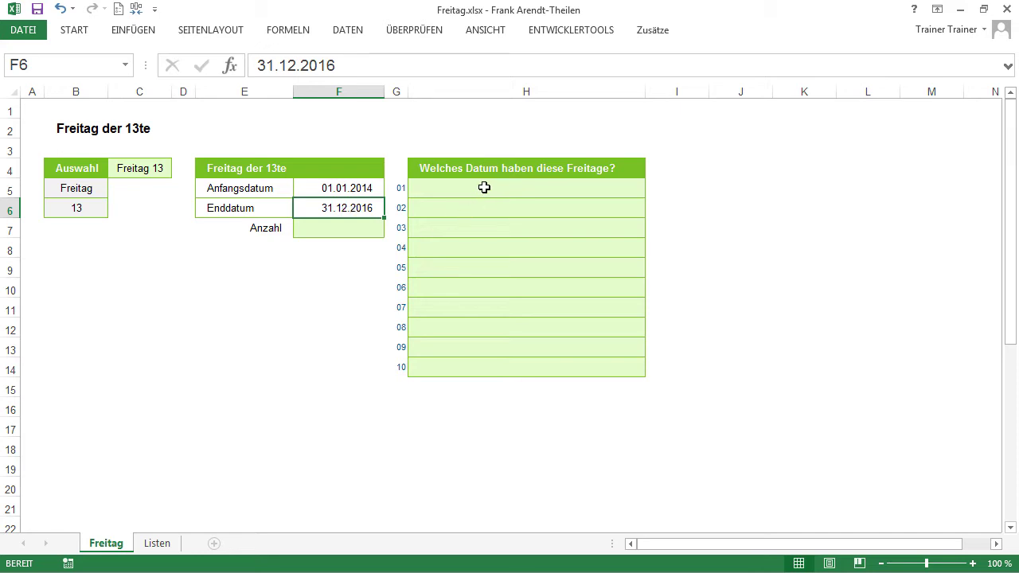
left_click(352, 231)
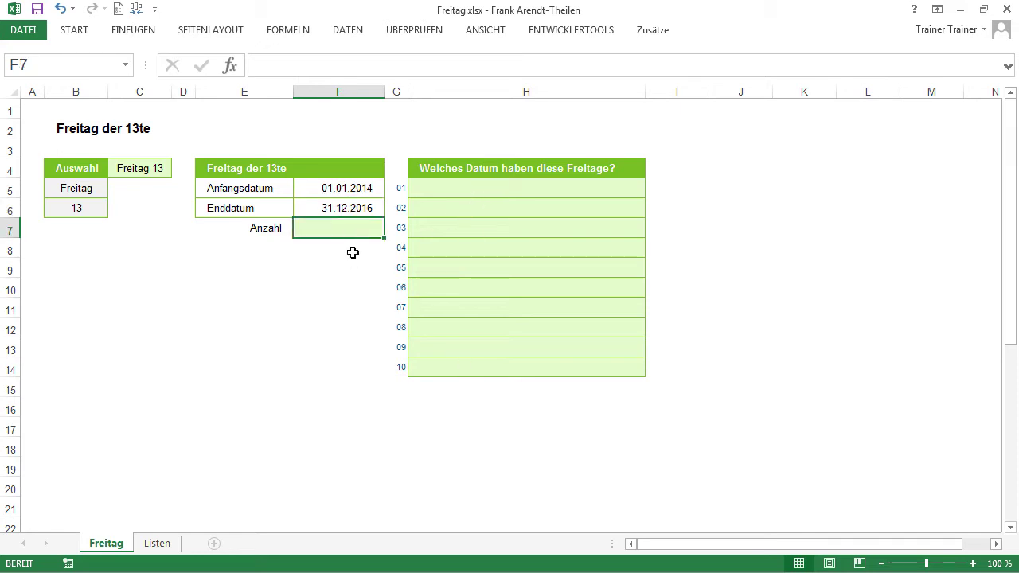
left_click(358, 189)
key("ctrl+shift+asciitilde")
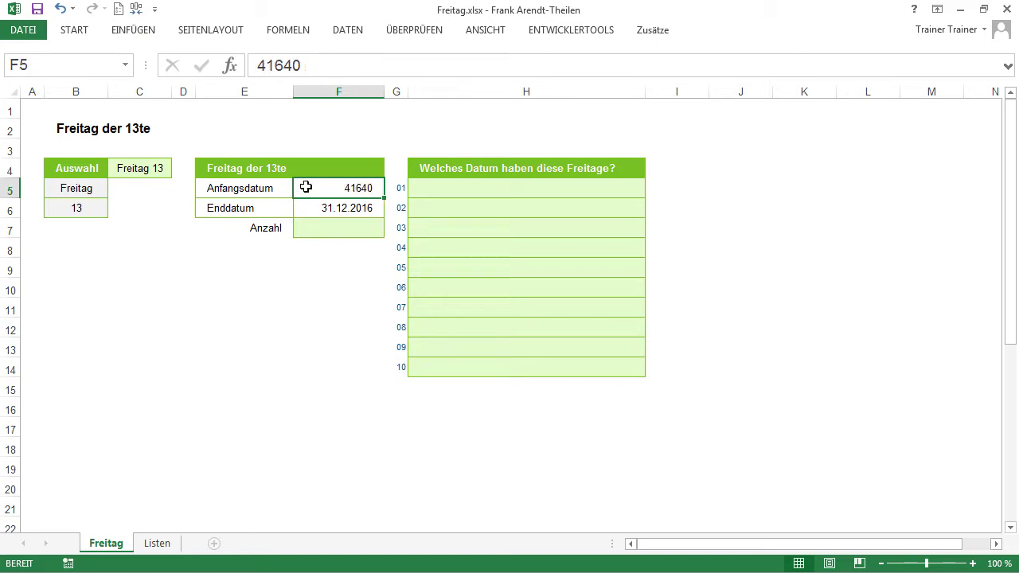
left_click(311, 207)
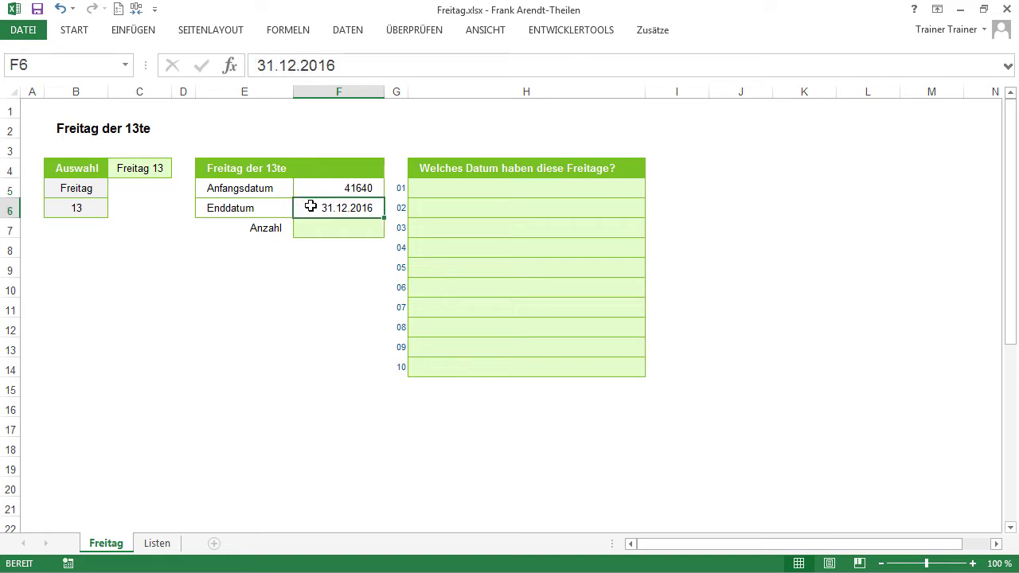
key("ctrl+shift+asciitilde")
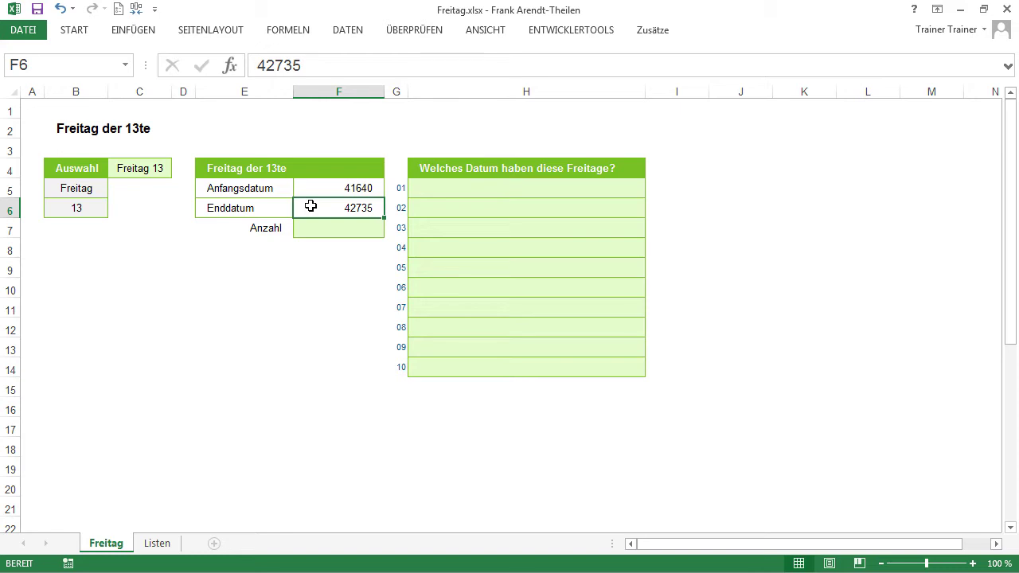
key("ctrl+shift+numbersign")
key("Up")
key("ctrl+shift+numbersign")
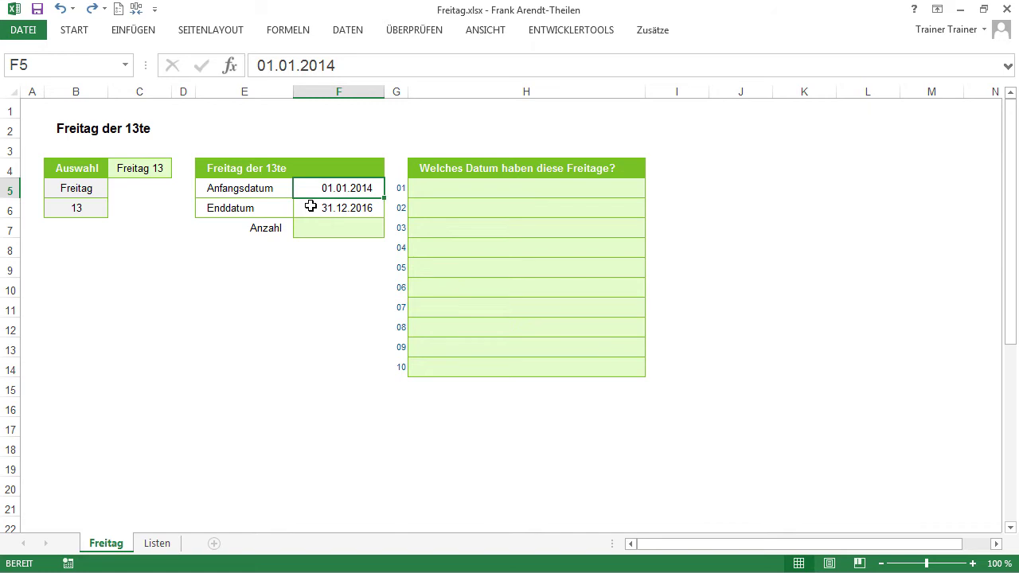
Write =ZEILE(INDIREKT($F$5&":"&$F$6)) in F7 with absolute date references.
left_click(321, 227)
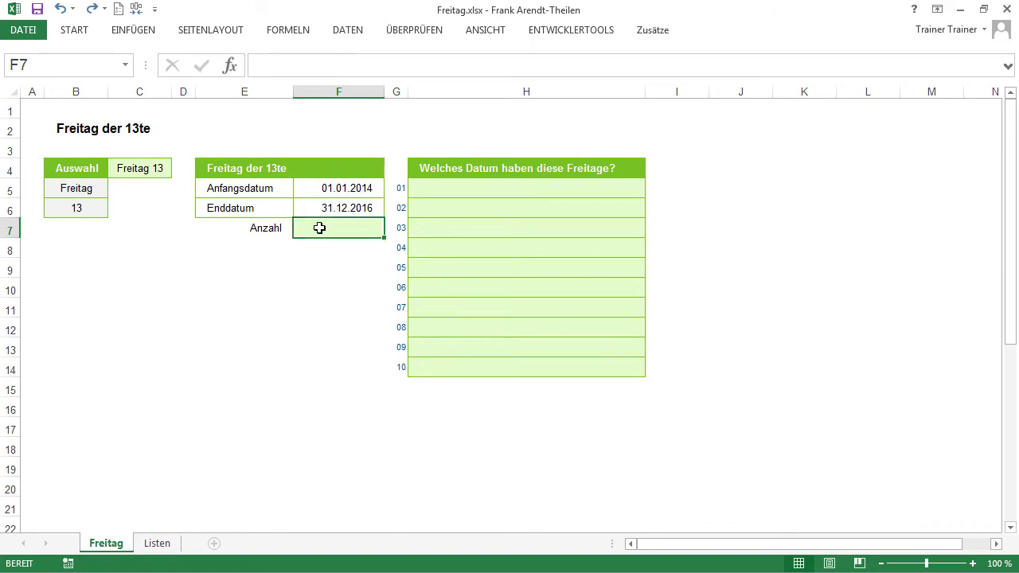
left_click(360, 62)
type("=zeile")
key("Tab")
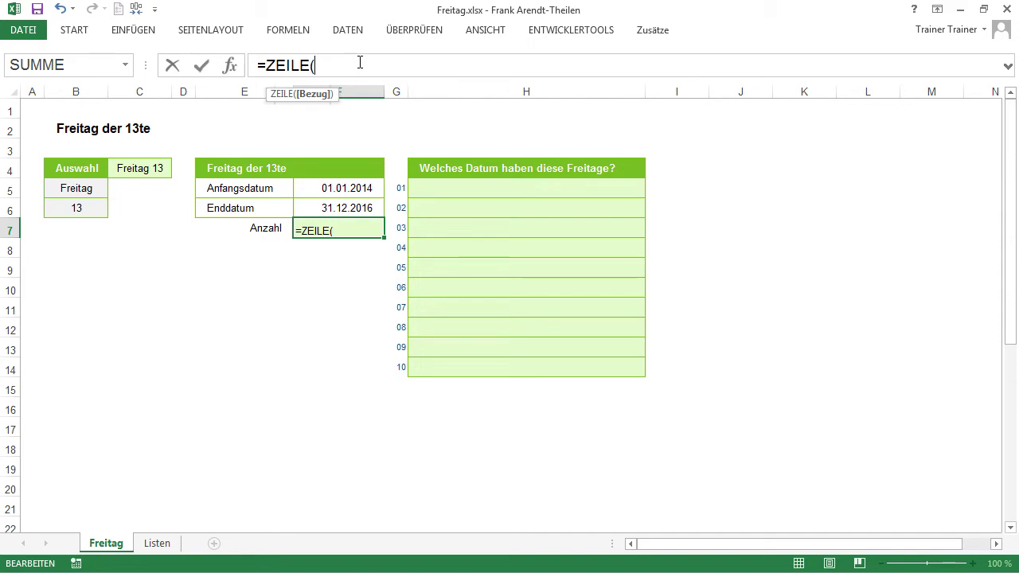
type("indirek")
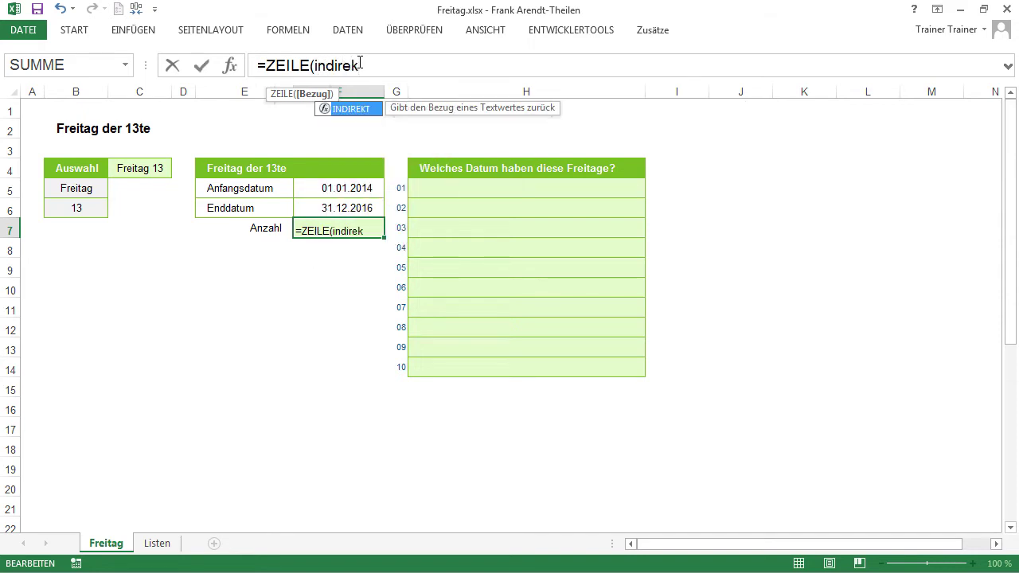
key("Tab")
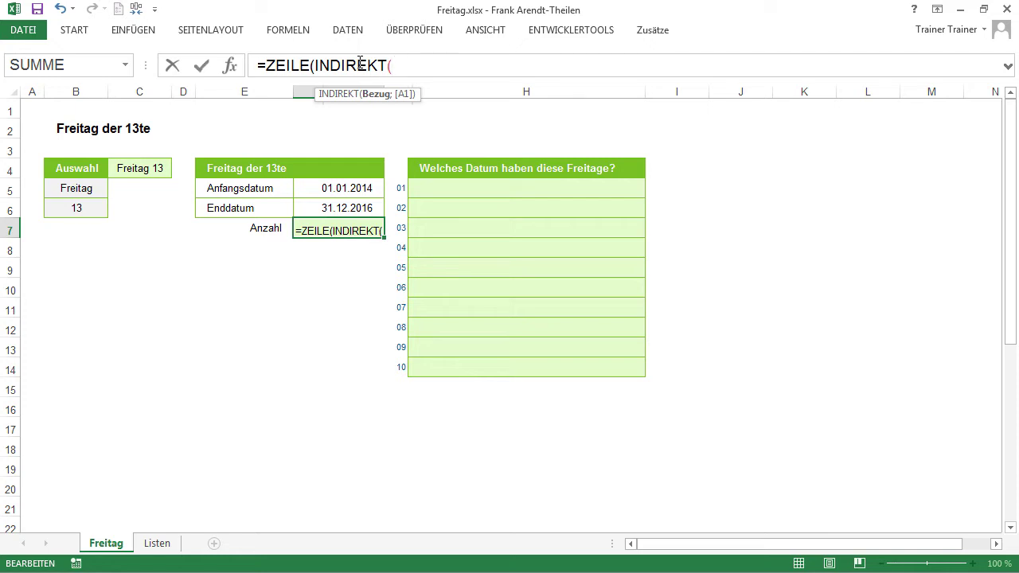
left_click(329, 188)
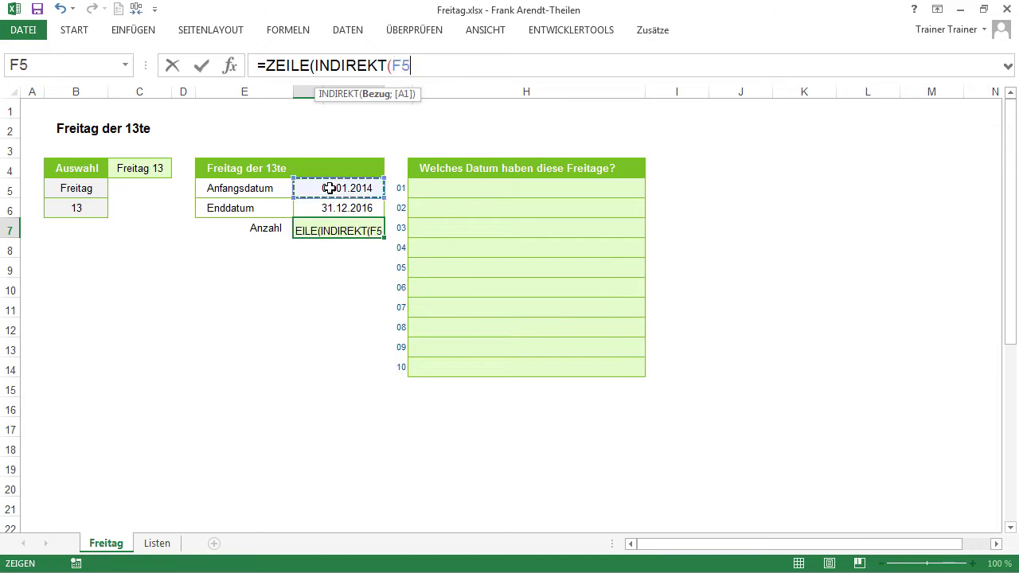
key("F4")
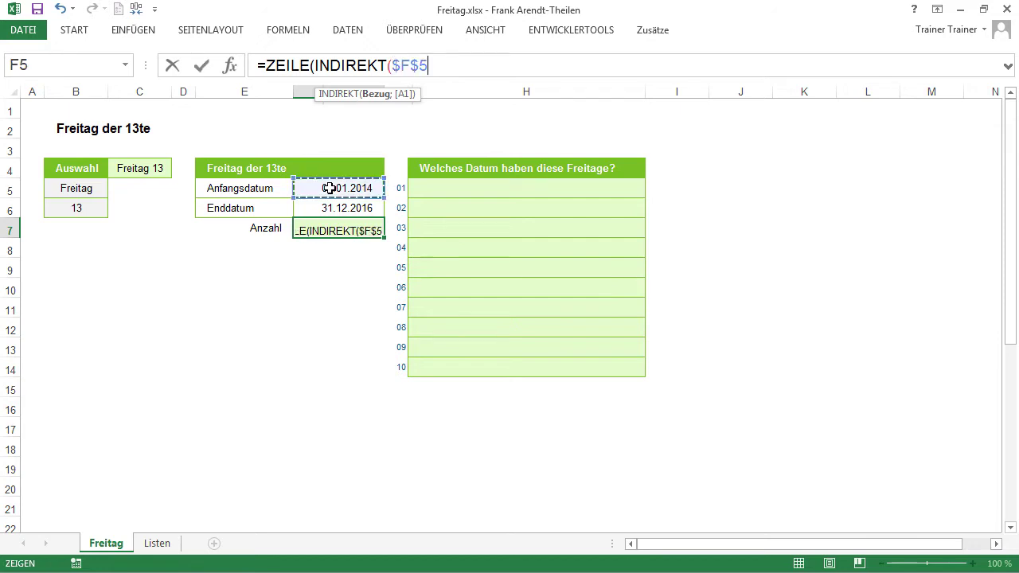
type("&\"")
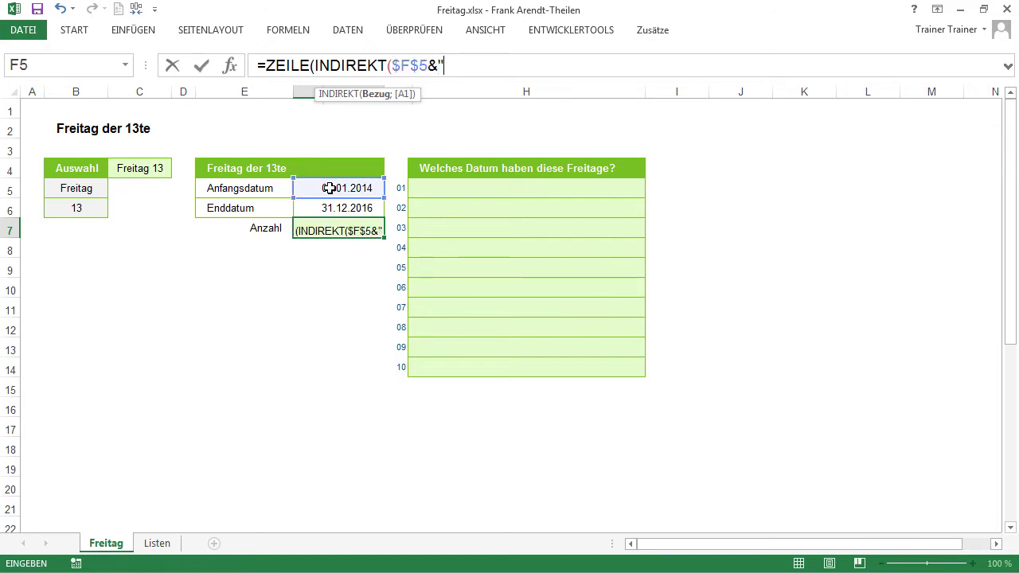
type(":\"&")
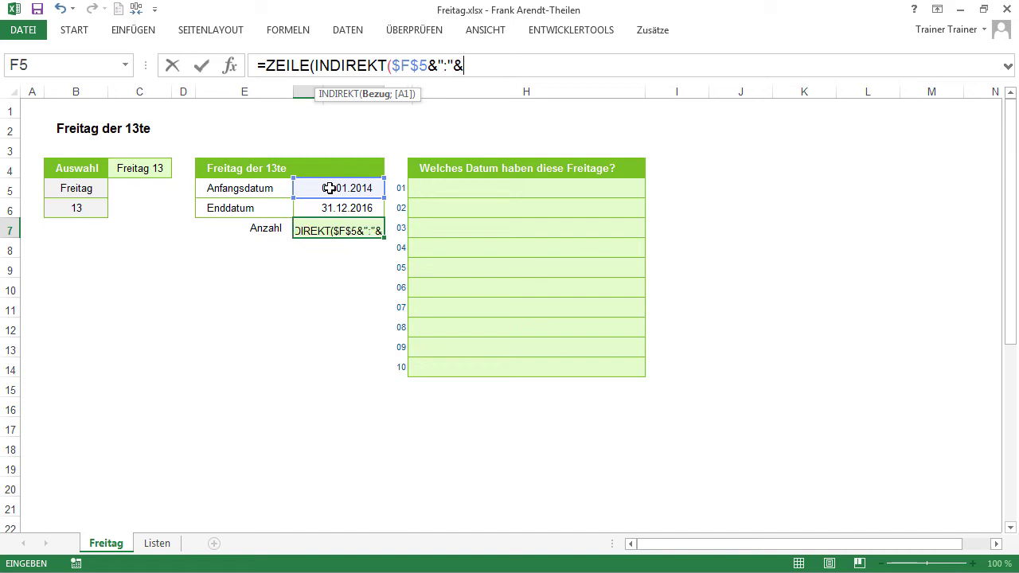
left_click(325, 206)
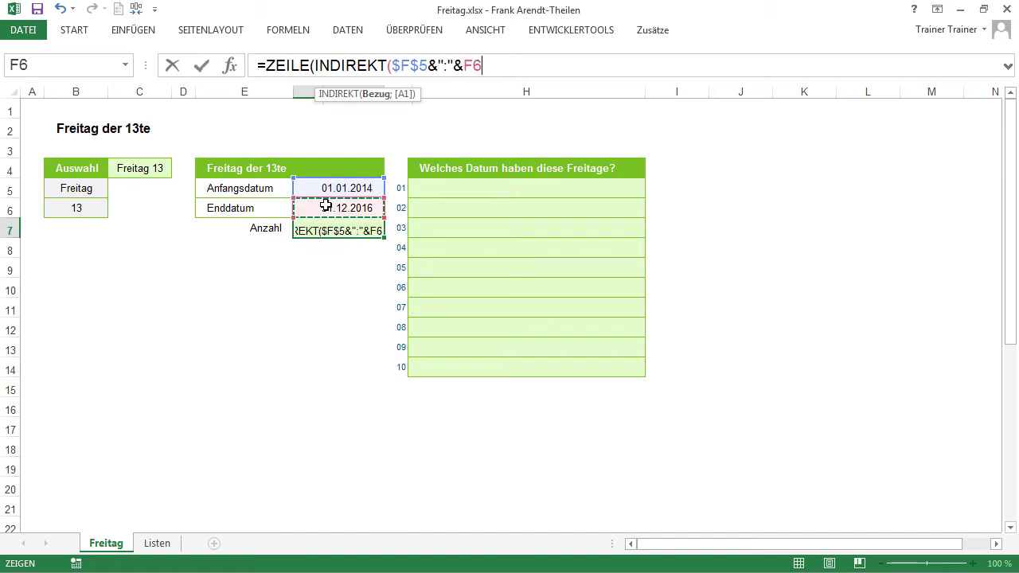
key("F4")
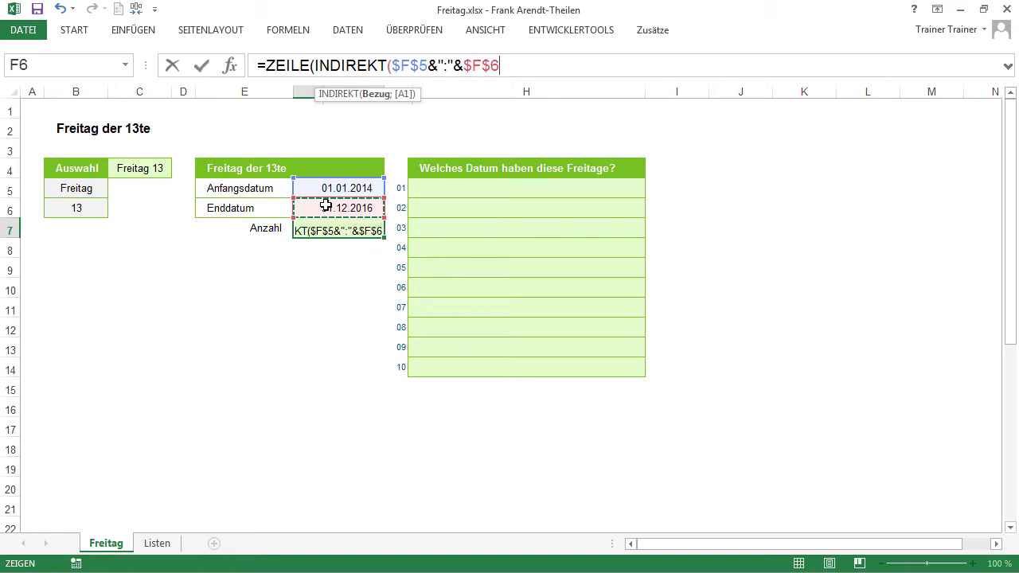
type("))")
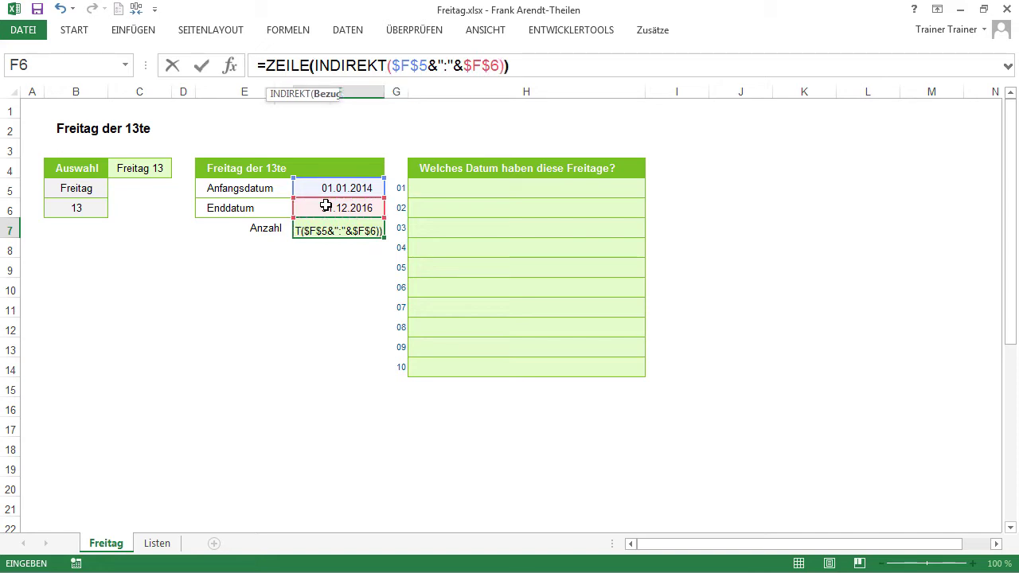
Evaluate the INDIREKT argument with F9, revealing 41640:42735.
left_click(391, 65)
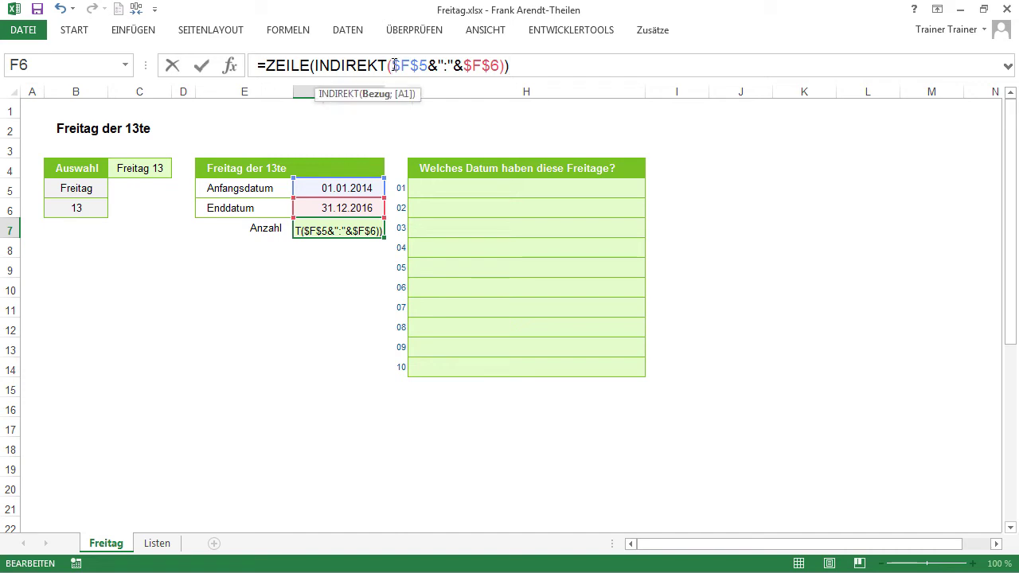
left_click(383, 95)
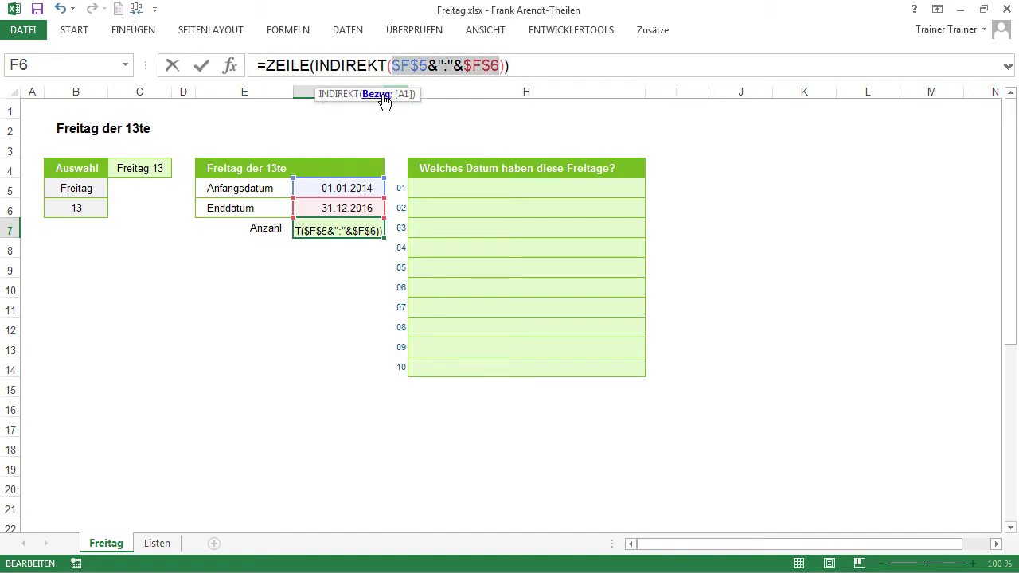
key("F9")
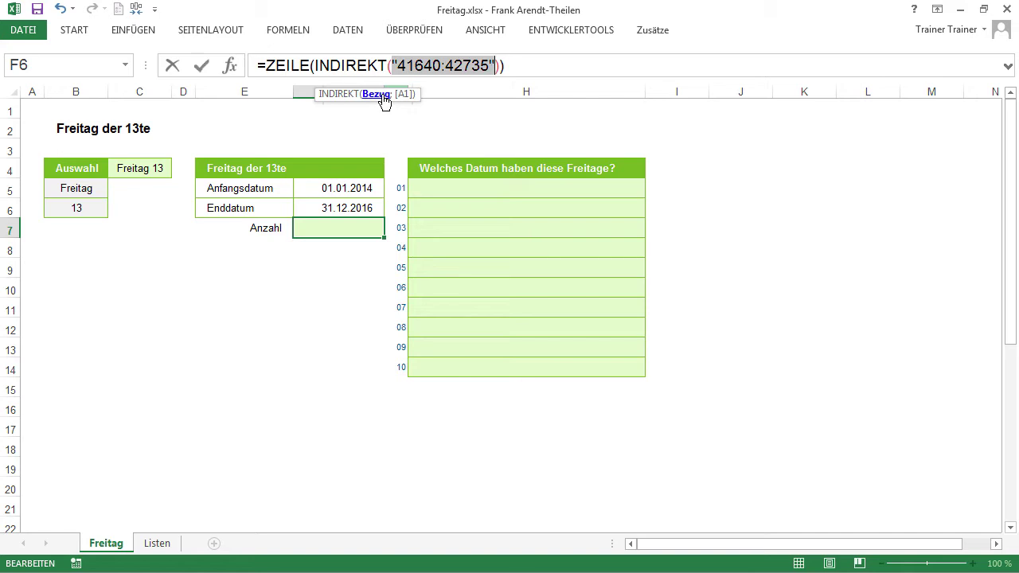
key("ctrl+z")
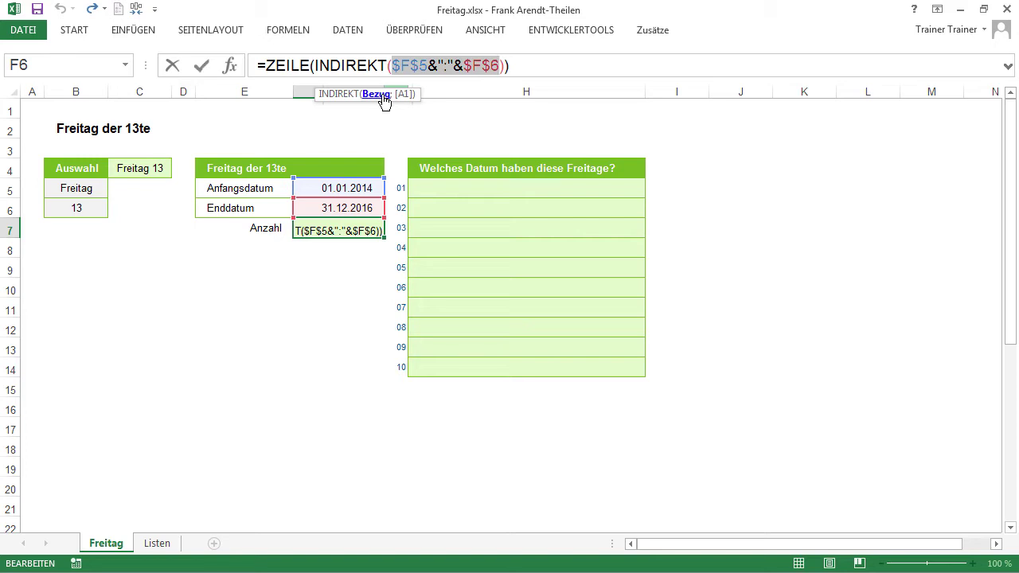
left_click_drag(503, 67, 223, 77)
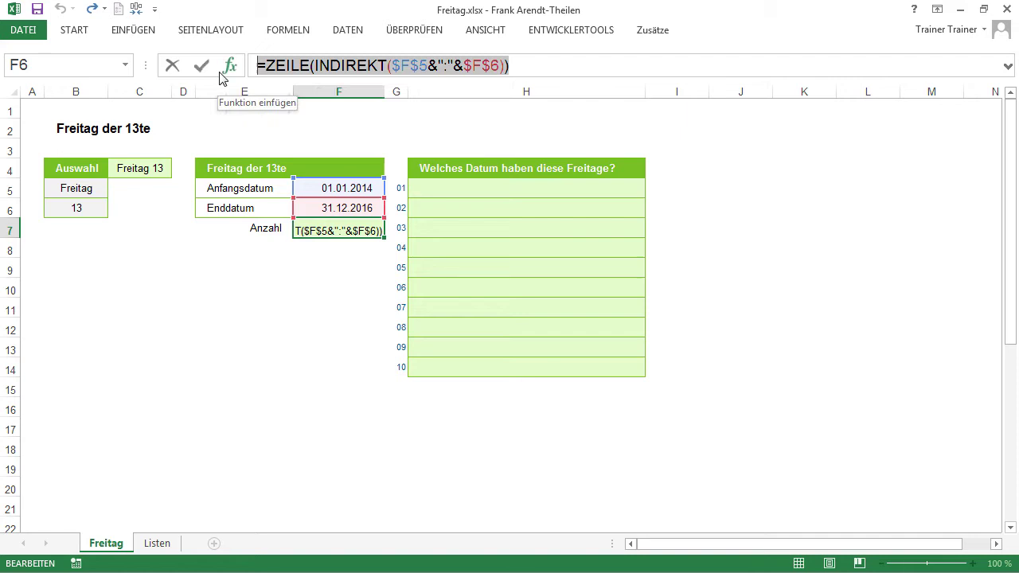
key("F9")
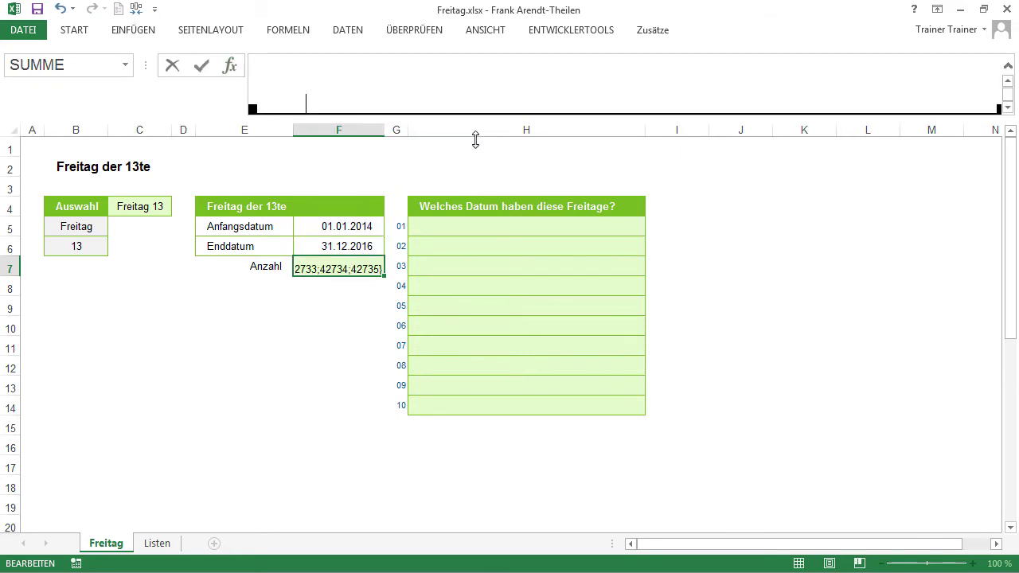
left_click_drag(466, 82, 478, 231)
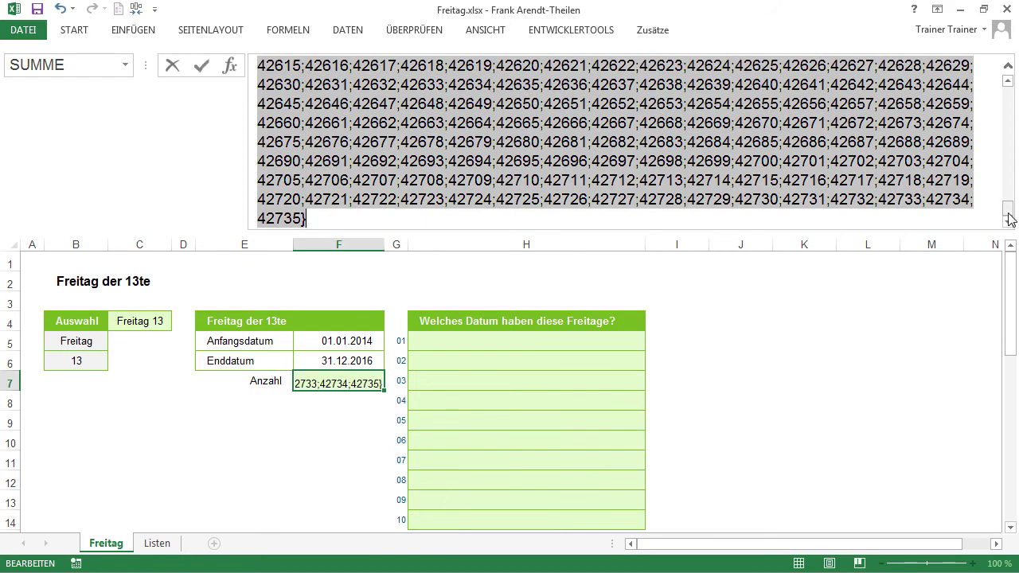
left_click_drag(1009, 204, 1009, 89)
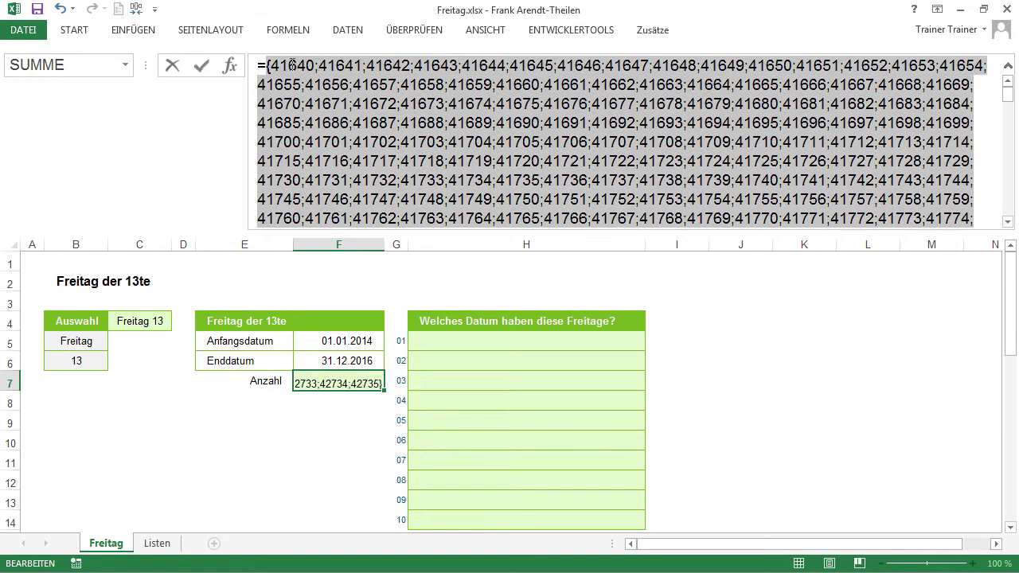
left_click_drag(280, 65, 305, 67)
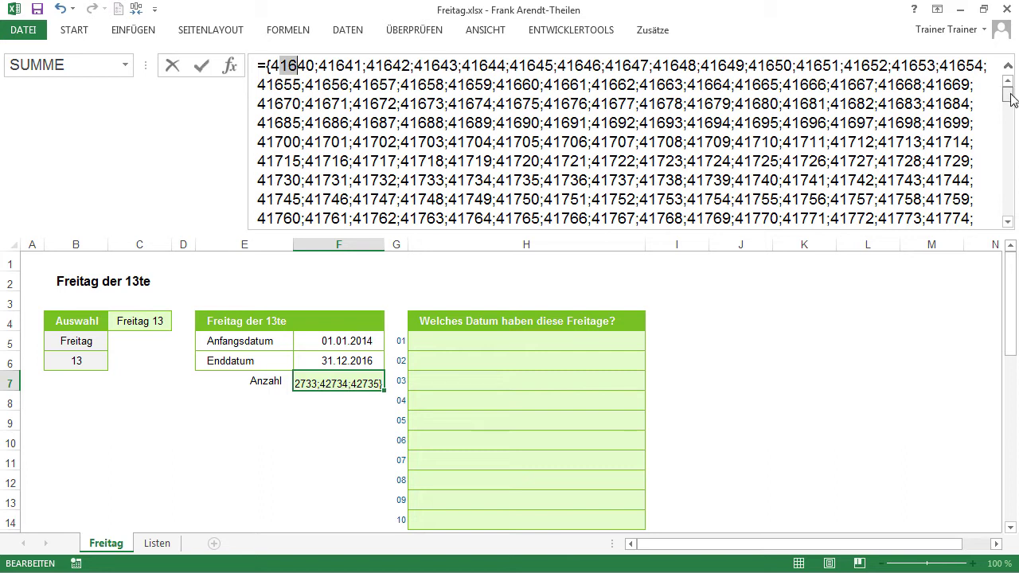
key("ctrl+End")
left_click_drag(259, 218, 301, 220)
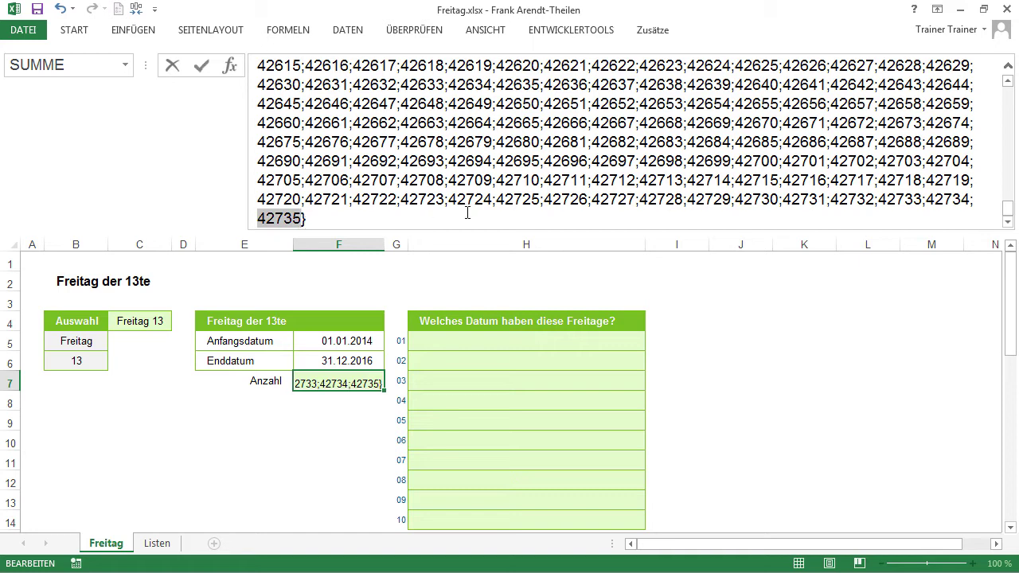
key("ctrl+z")
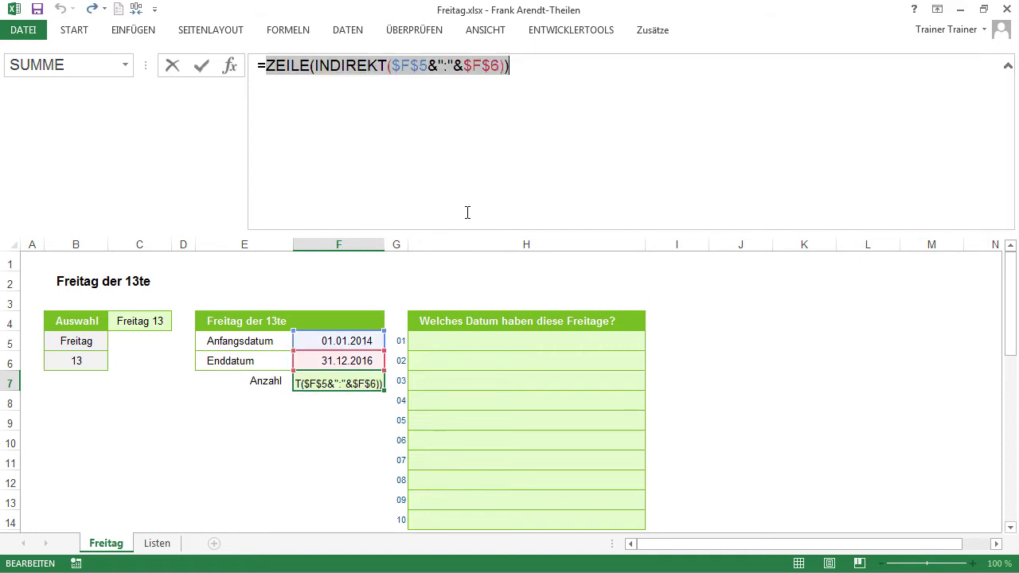
left_click(1009, 67)
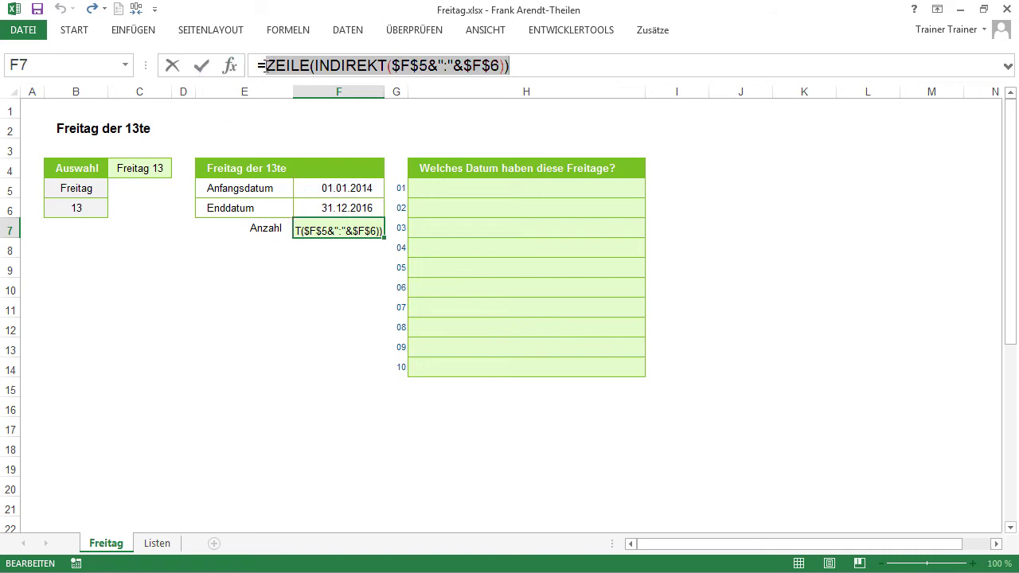
Wrap the F7 formula in TEXT(…;"TTTT T").
left_click(266, 67)
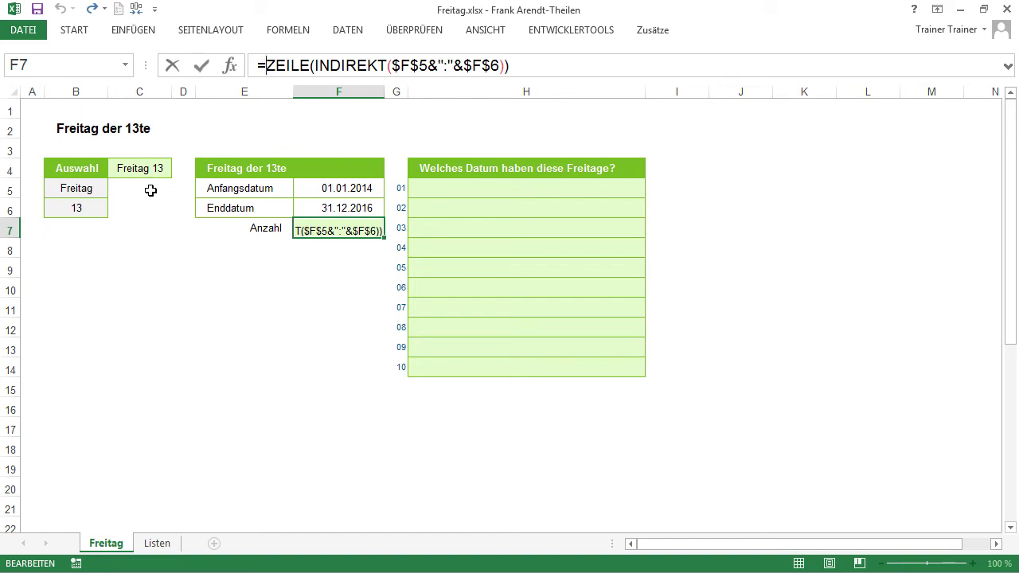
type("text")
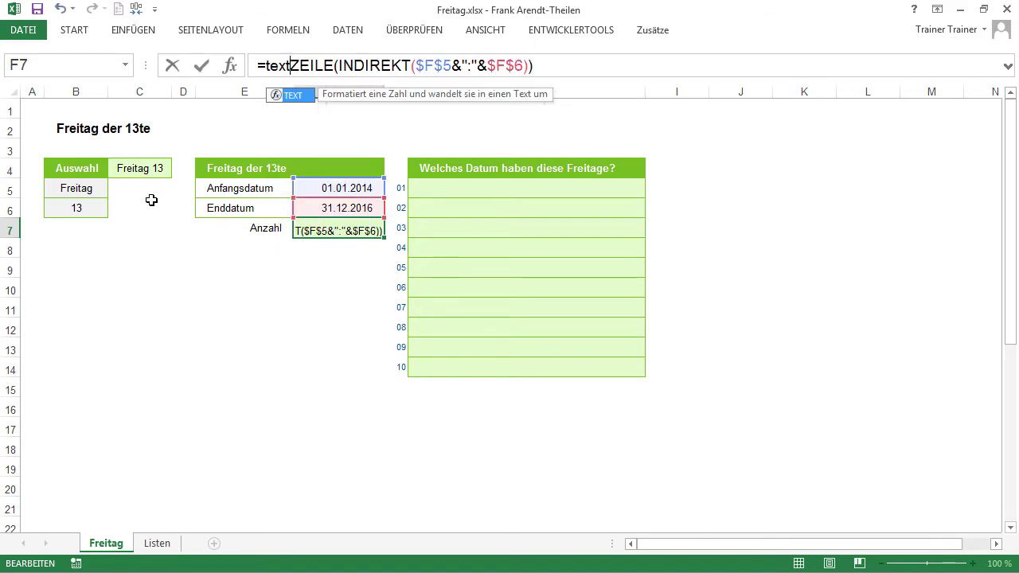
key("Tab")
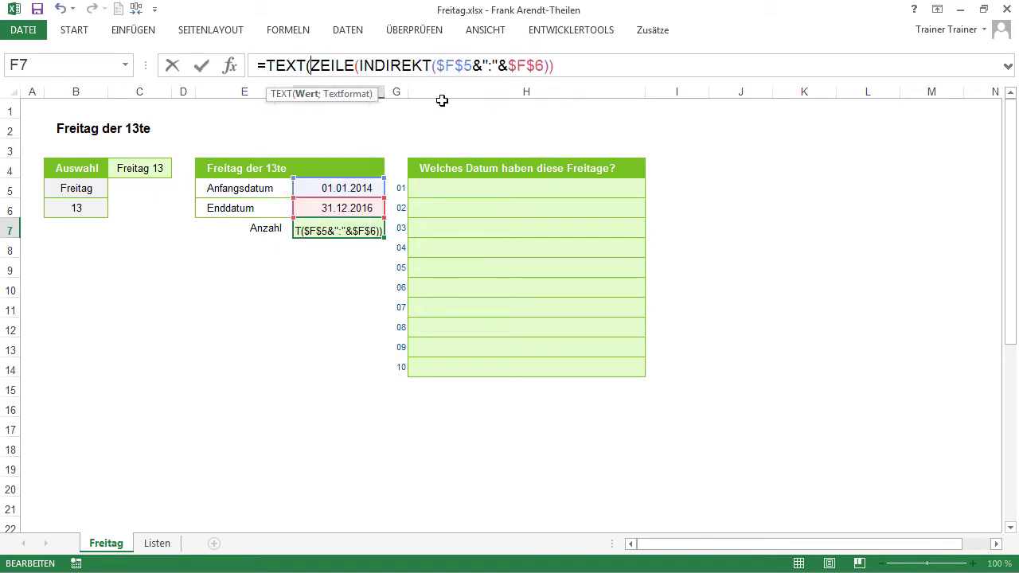
left_click(584, 68)
type(";\"")
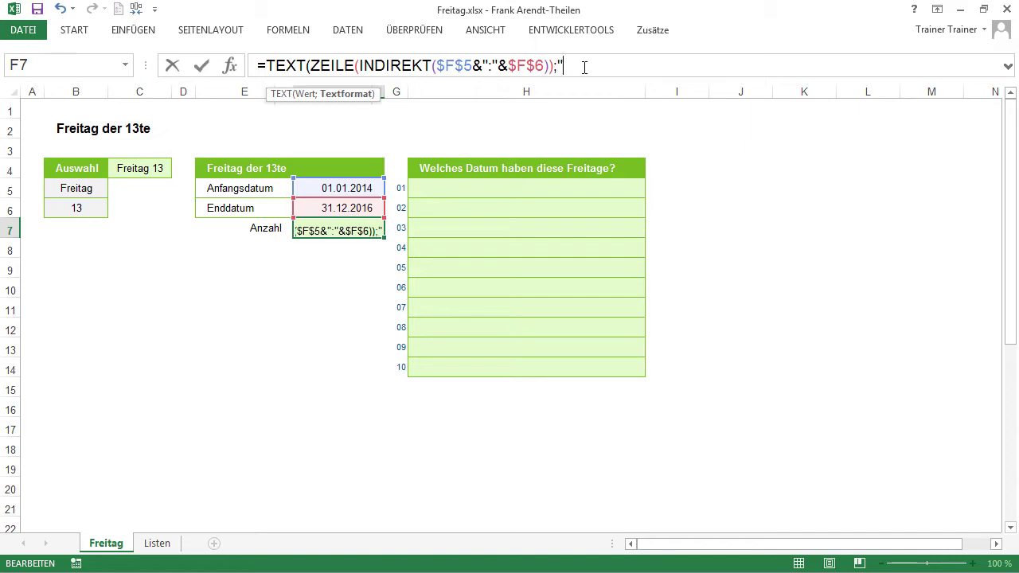
type("TTTT")
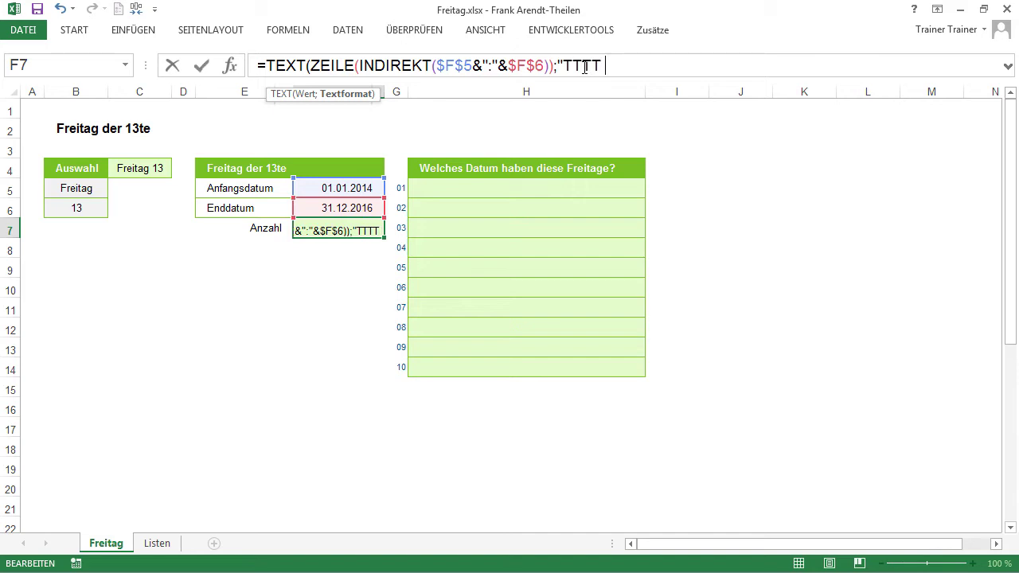
type(" T\"")
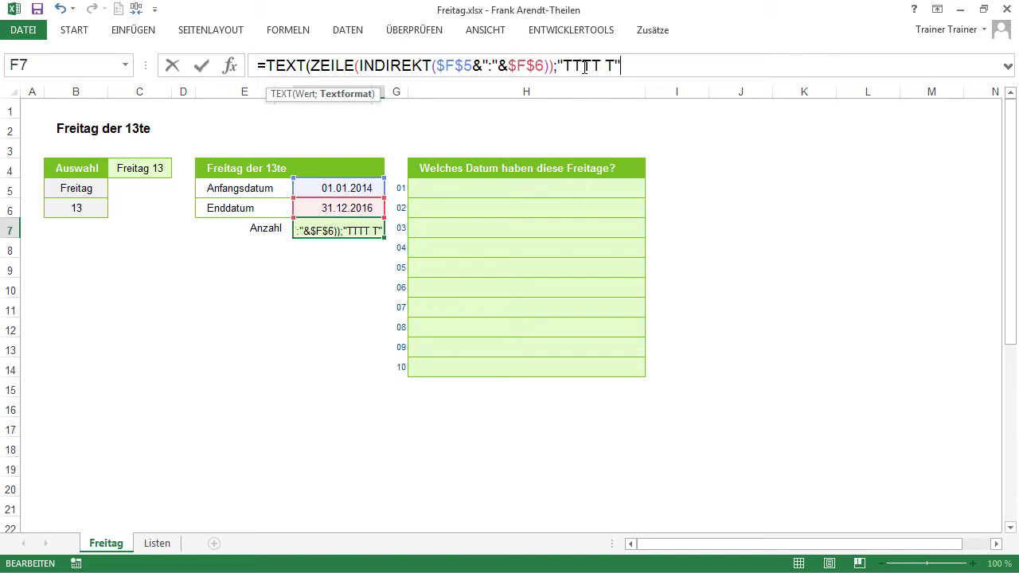
type(")")
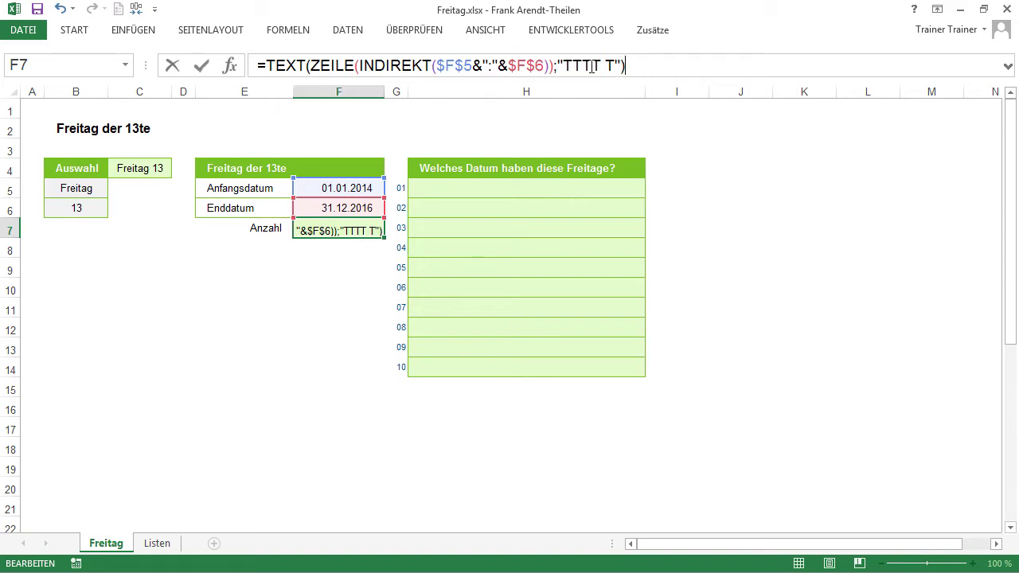
Evaluate the whole TEXT formula with F9 and dismiss the formula-too-long warning.
left_click_drag(641, 67, 234, 73)
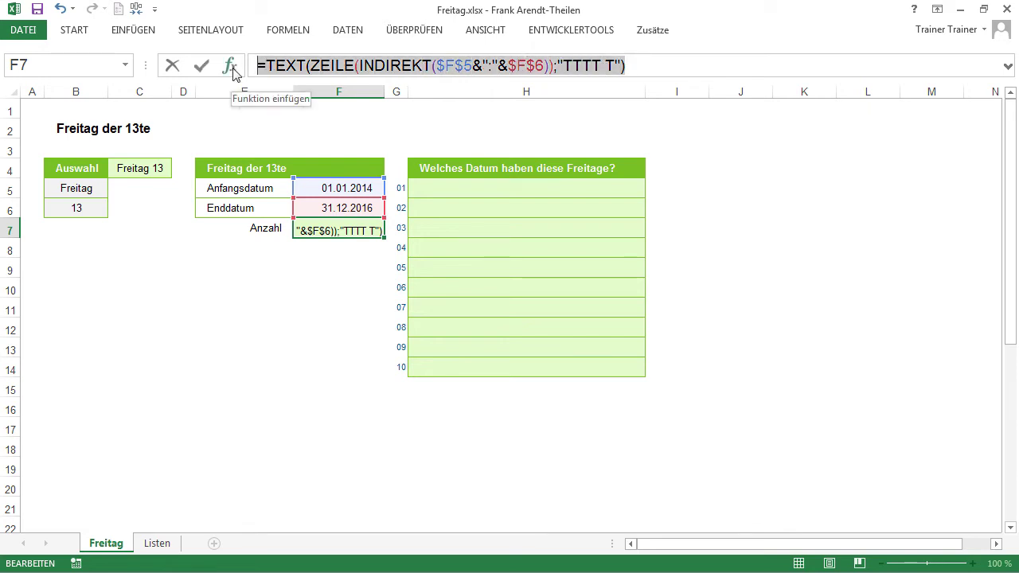
key("F9")
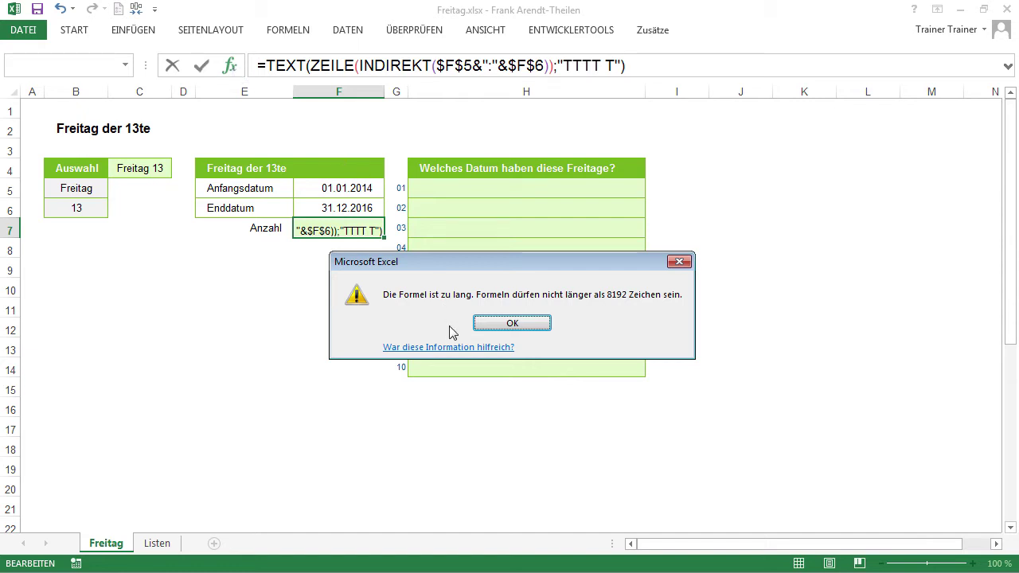
left_click(512, 323)
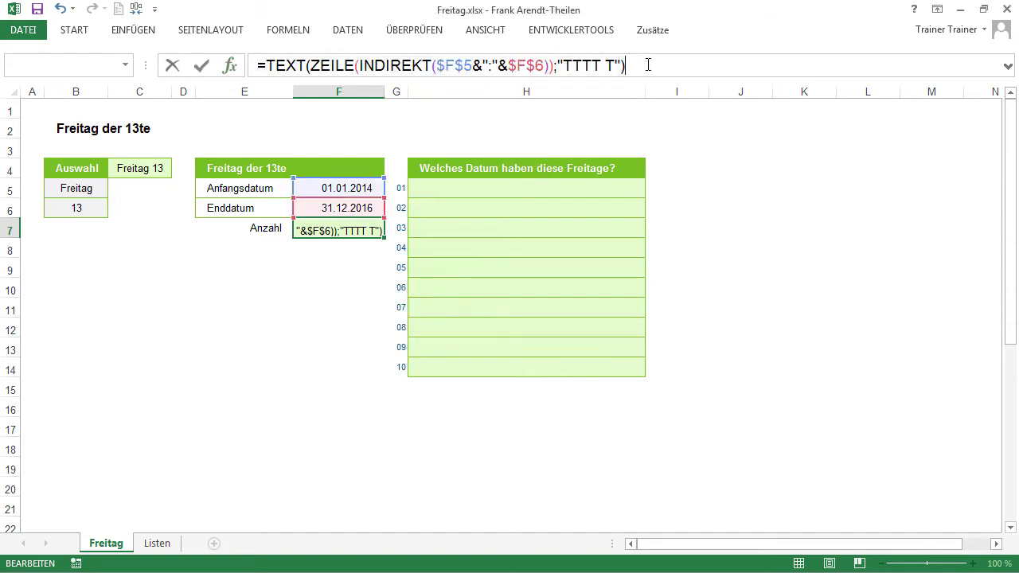
Append the comparison =$C$4 to the TEXT formula and evaluate it with F9.
type("=")
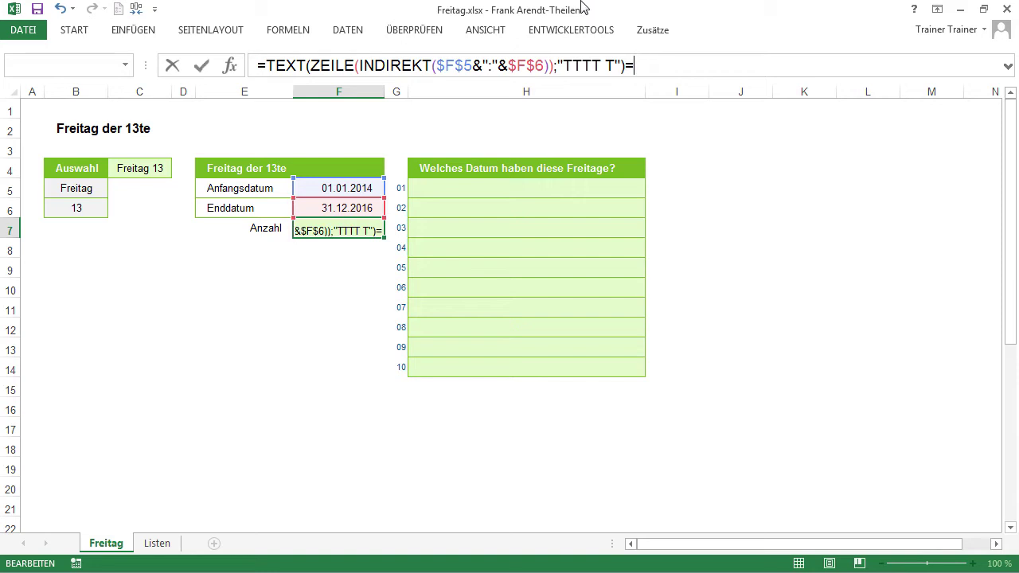
left_click(139, 168)
key("F4")
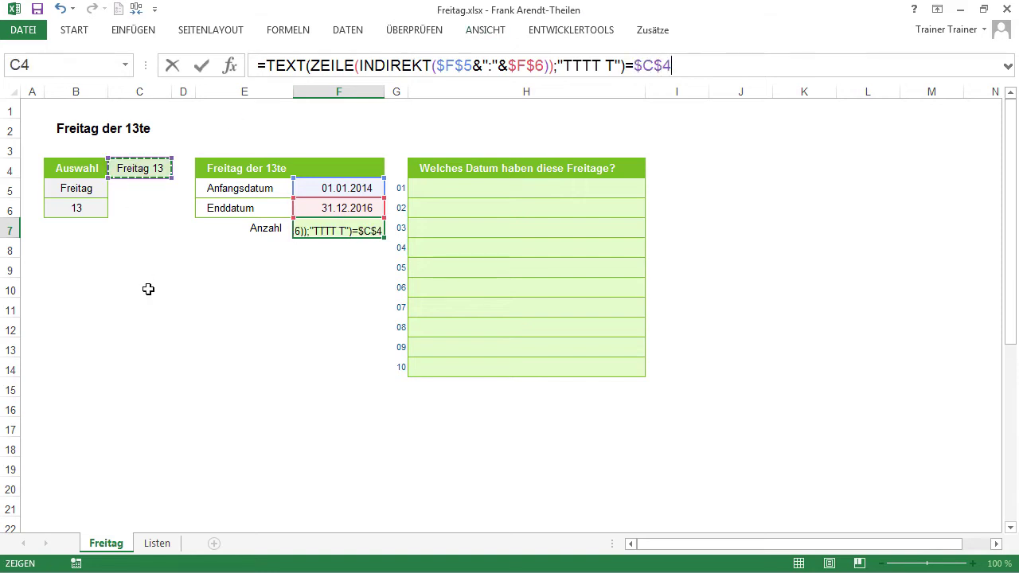
left_click_drag(675, 66, 268, 56)
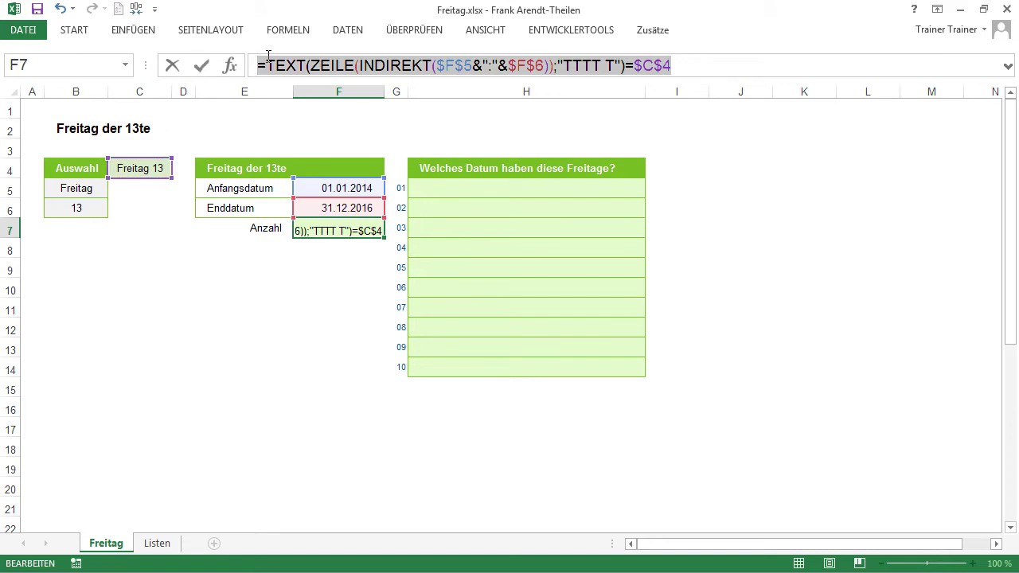
key("F9")
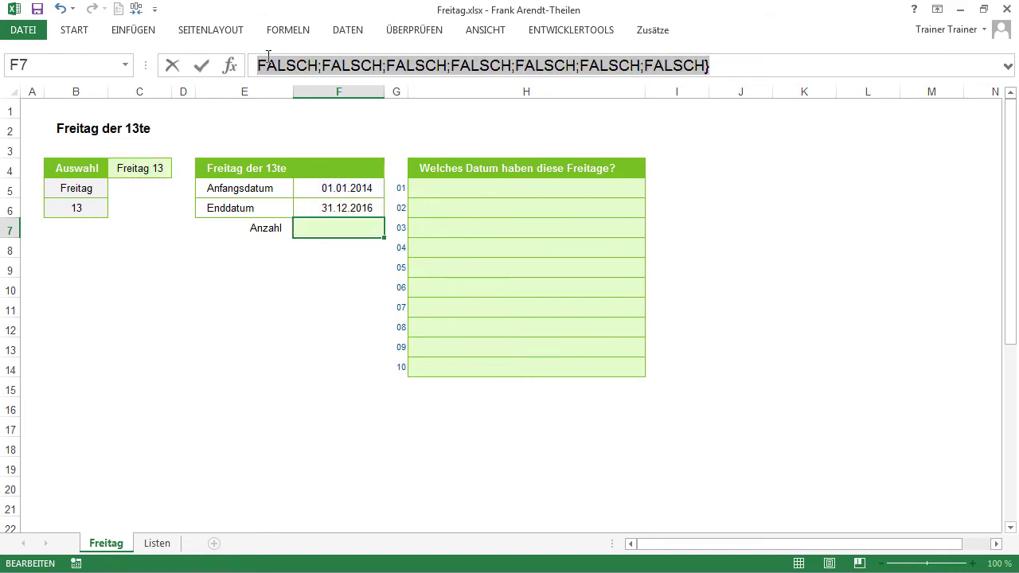
Expand the formula bar, scroll through the FALSCH results, and highlight the WAHR entry.
left_click(1008, 66)
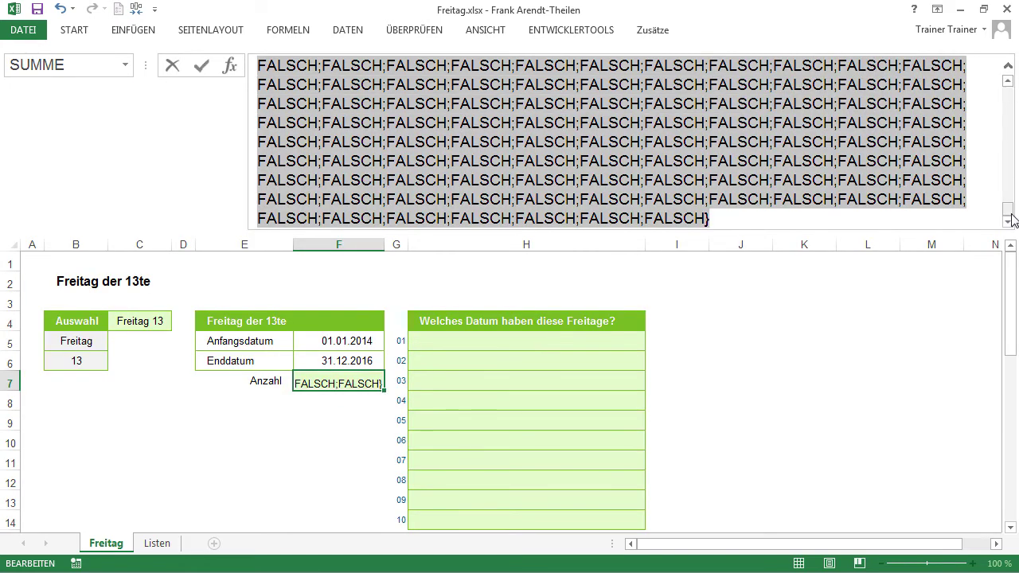
left_click_drag(1008, 211, 1007, 188)
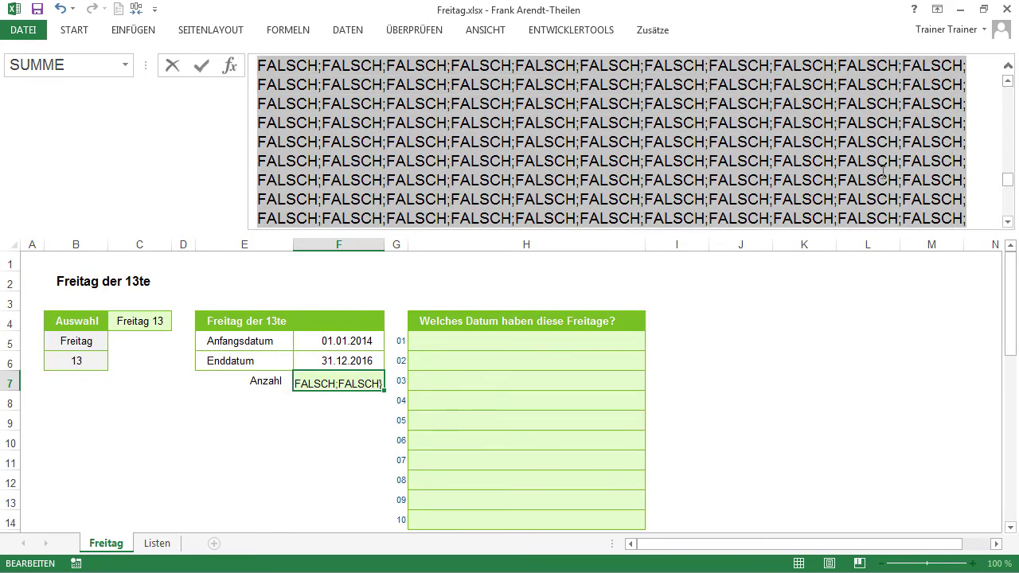
left_click(1007, 223)
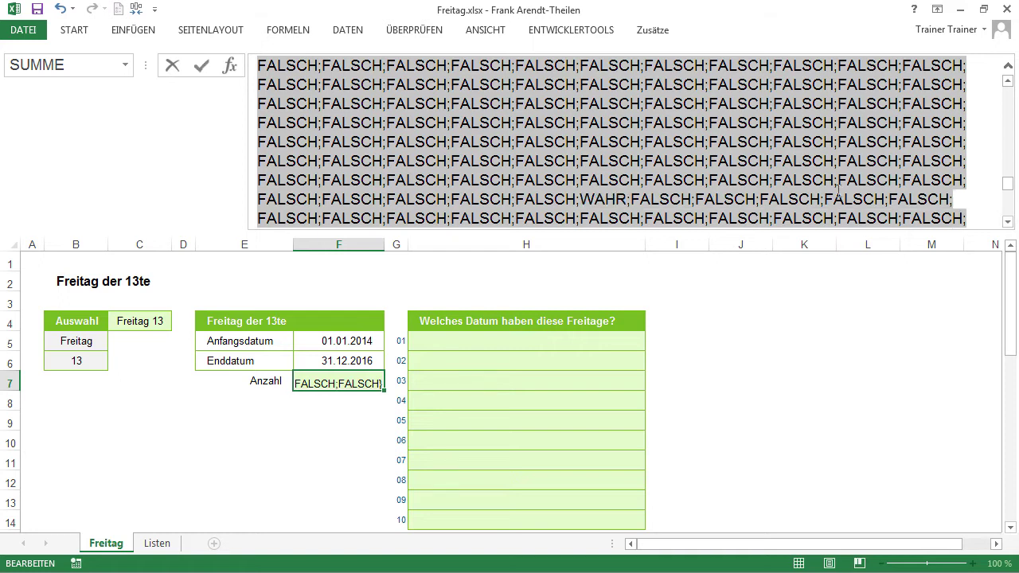
left_click_drag(587, 198, 628, 196)
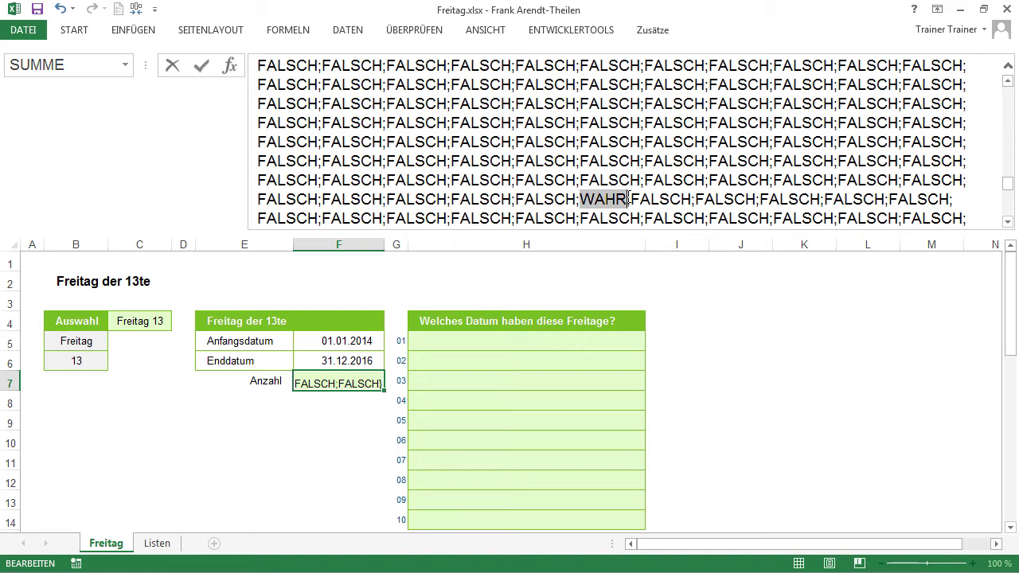
Restore the formula, put parentheses around the comparison, and append *1.
key("ctrl+z")
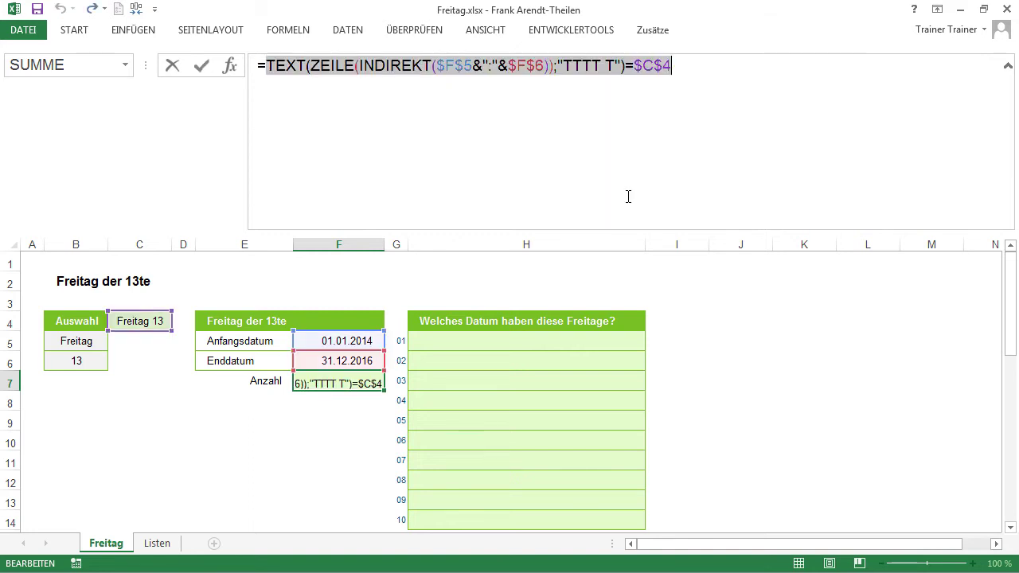
left_click(676, 73)
type(")")
left_click(264, 65)
type("(")
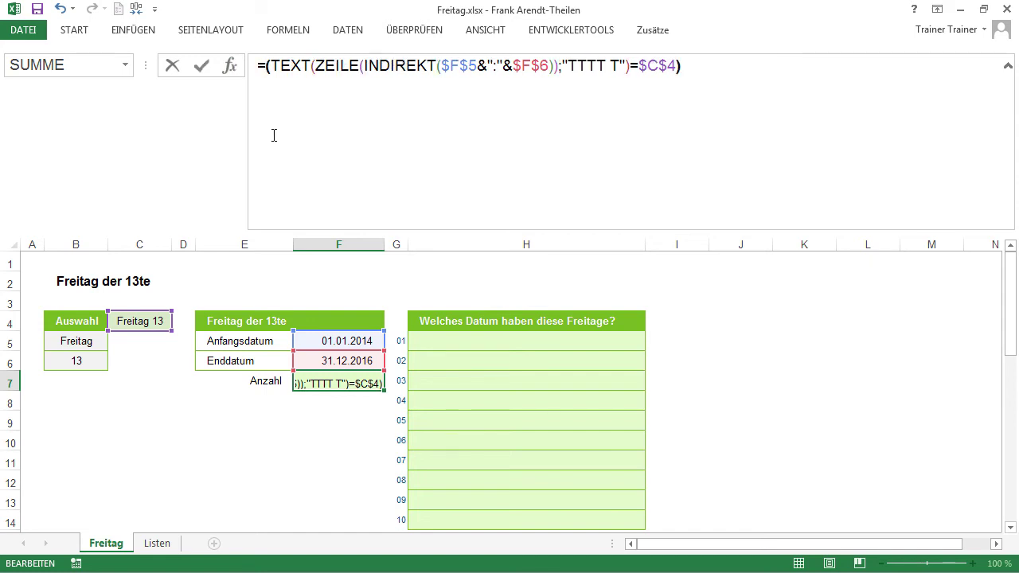
left_click(766, 70)
type("*1")
Evaluate the formula with F9 and highlight two of the resulting 1s.
key("shift+Left")
key("shift+Left")
key("shift+Left")
key("shift+Left")
key("shift+Left")
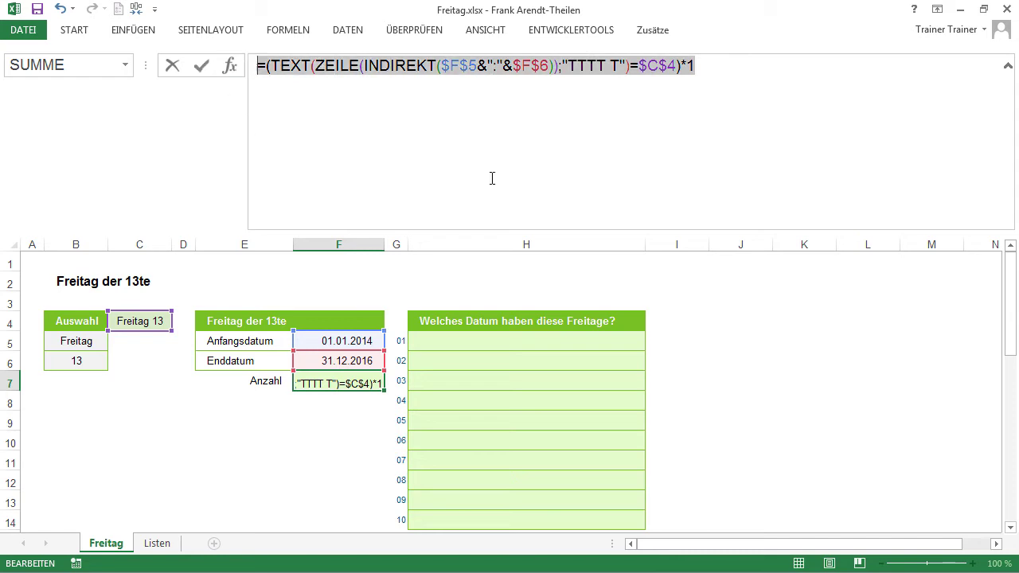
key("F9")
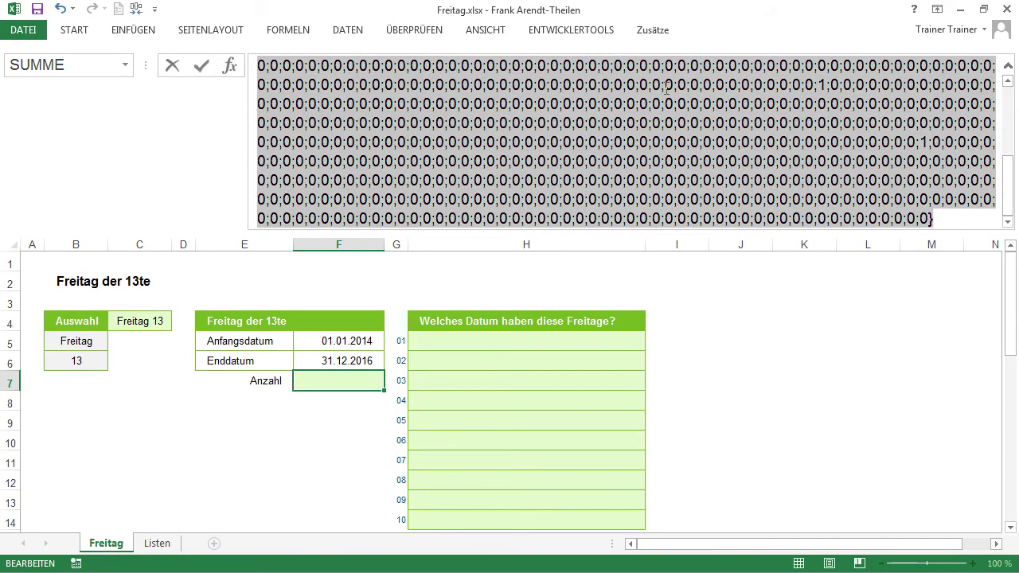
double_click(822, 84)
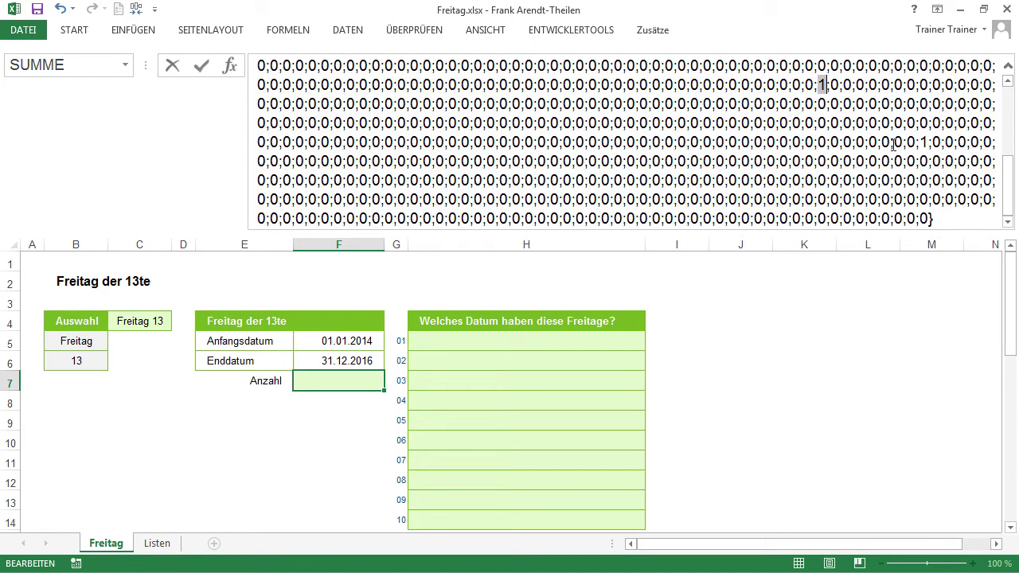
double_click(923, 142)
Restore the formula, wrap it in SUMMENPRODUKT(…) and confirm, so F7 shows 5.
key("ctrl+z")
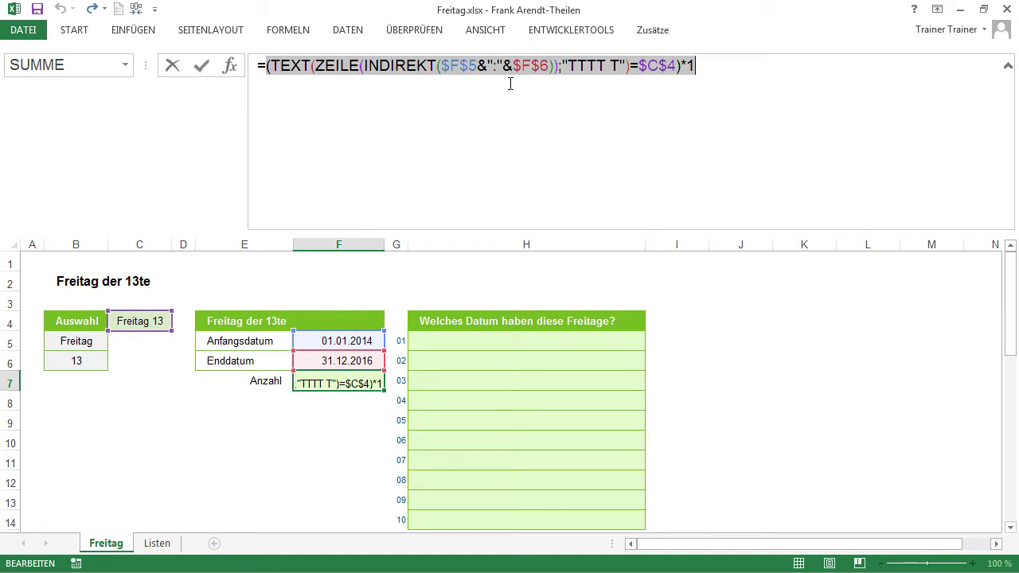
key("Left")
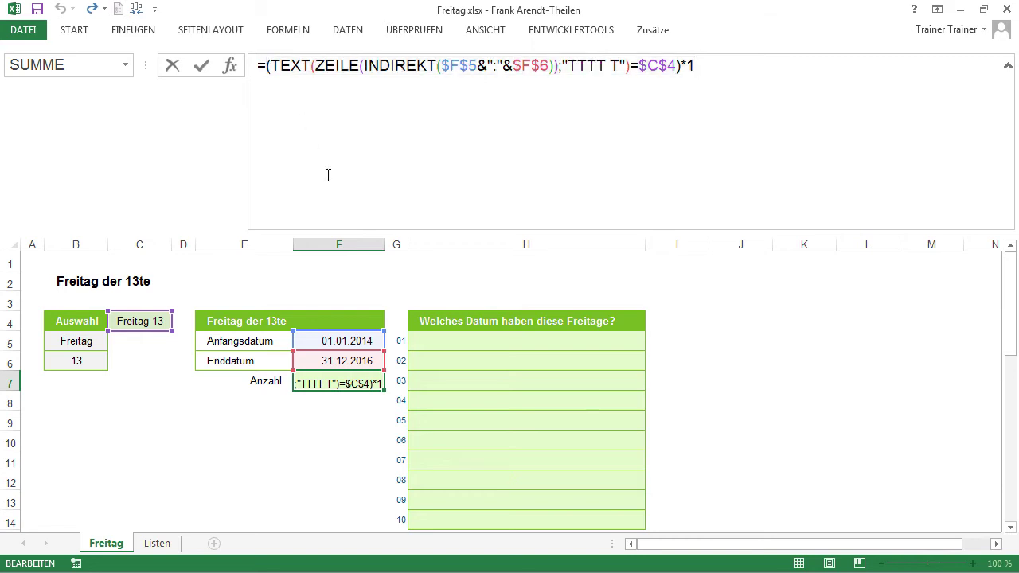
type("summenp")
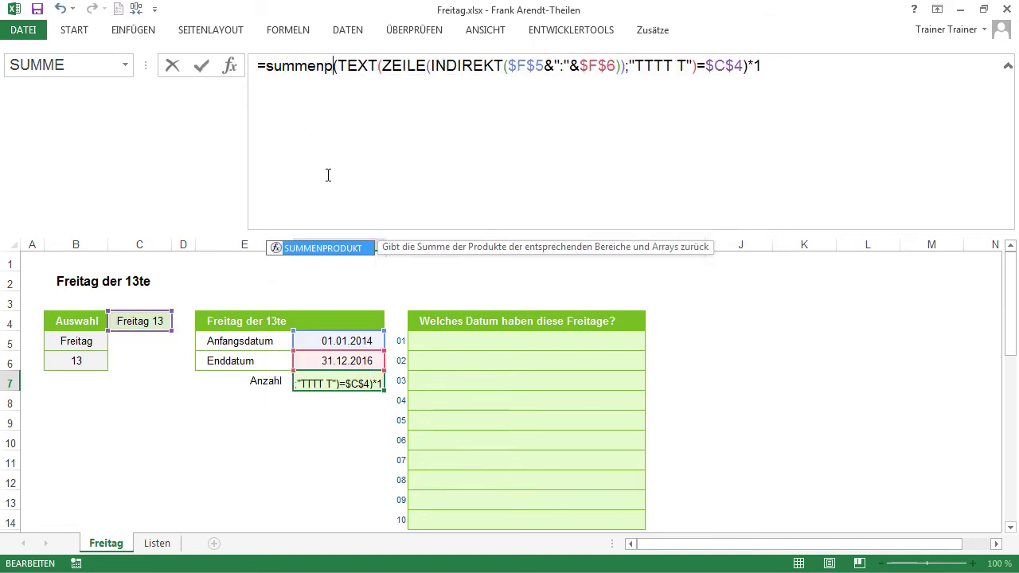
key("Tab")
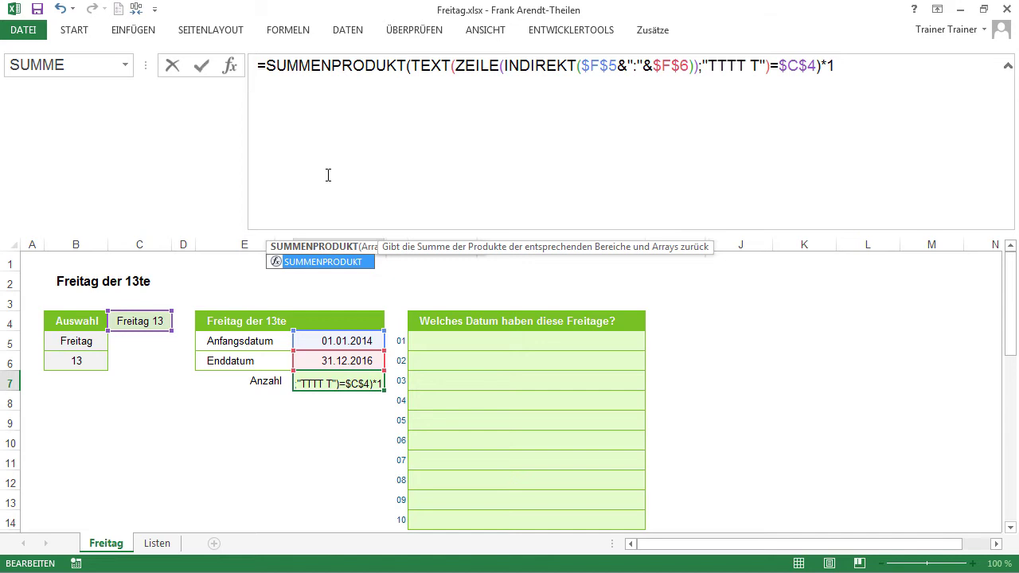
type("(")
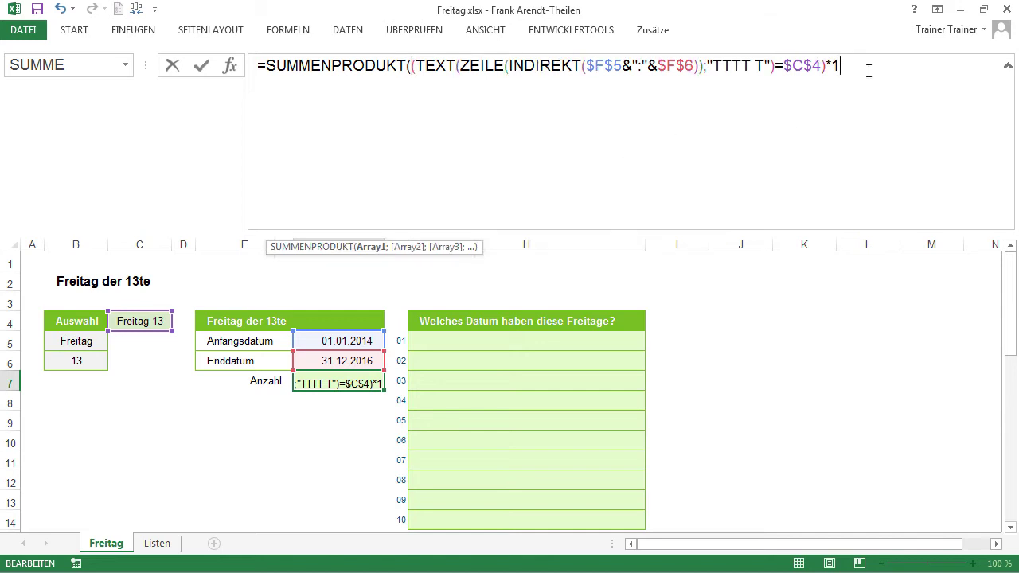
type(")")
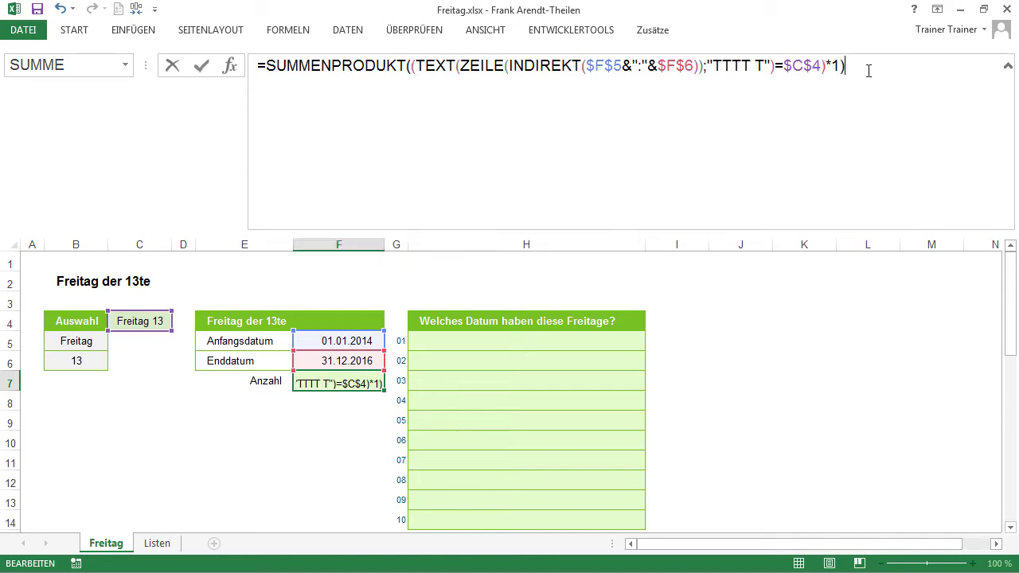
key("ctrl+Return")
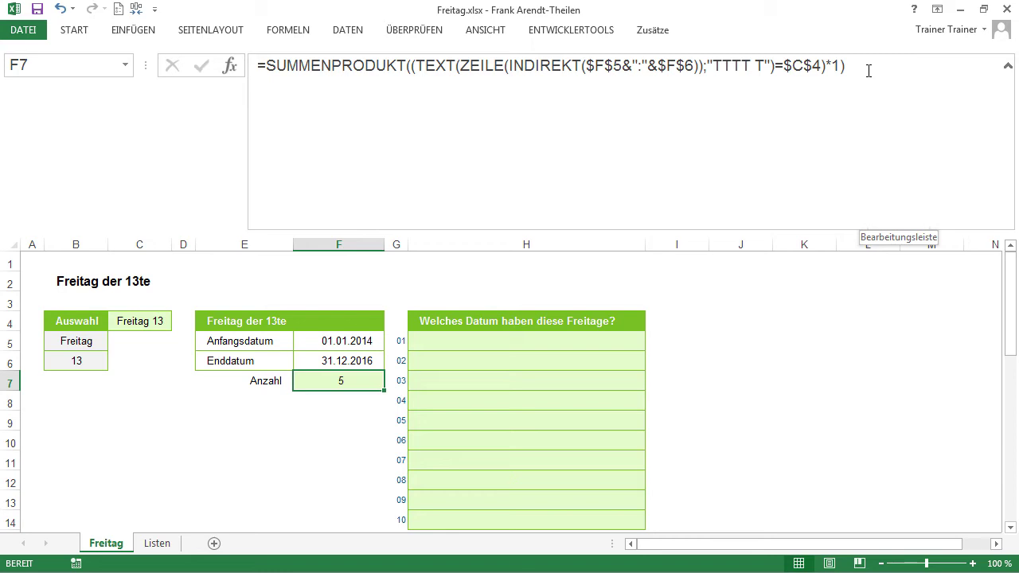
Collapse the expanded formula bar back to a single line.
left_click(1008, 67)
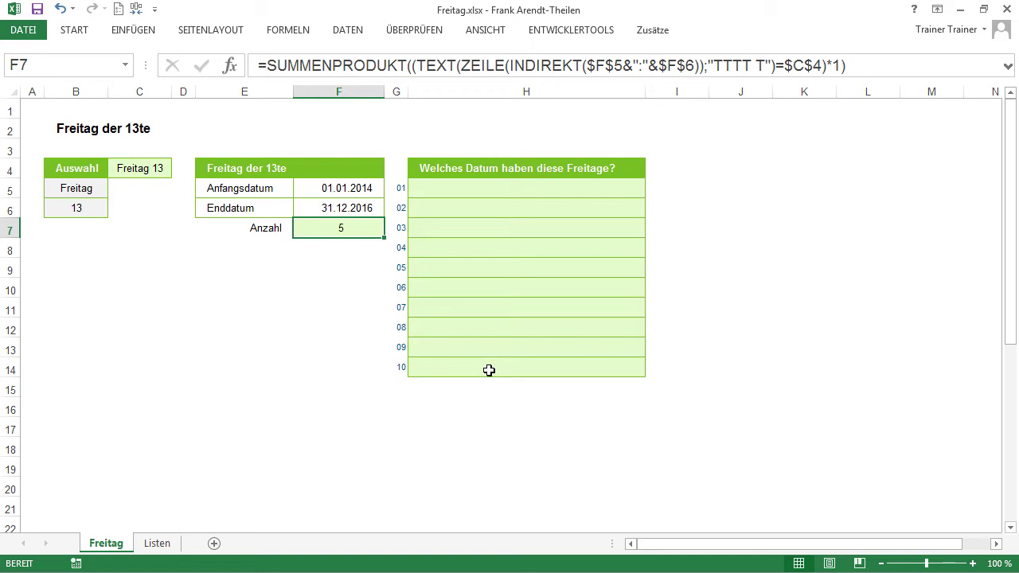
left_click(86, 33)
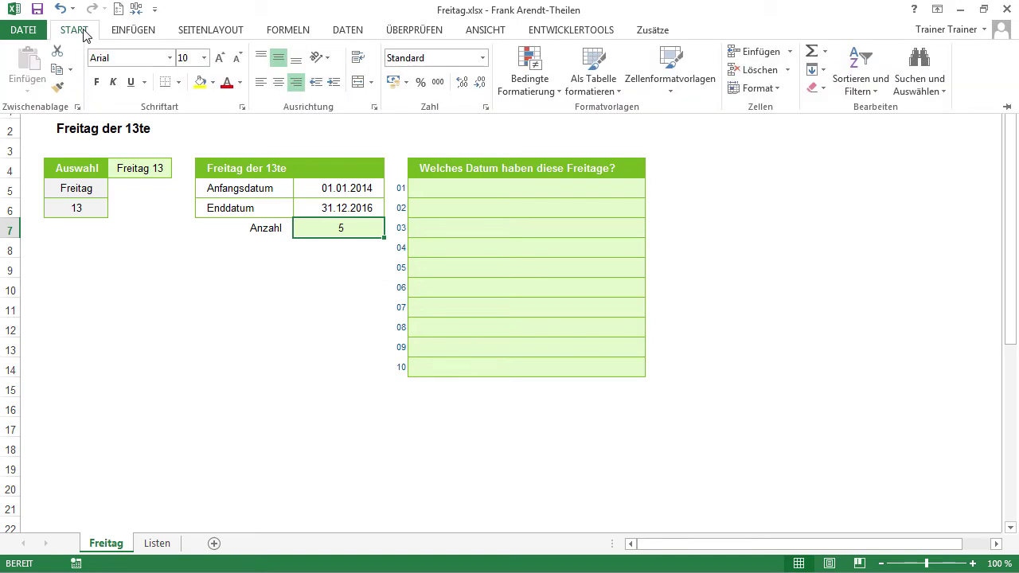
left_click(77, 107)
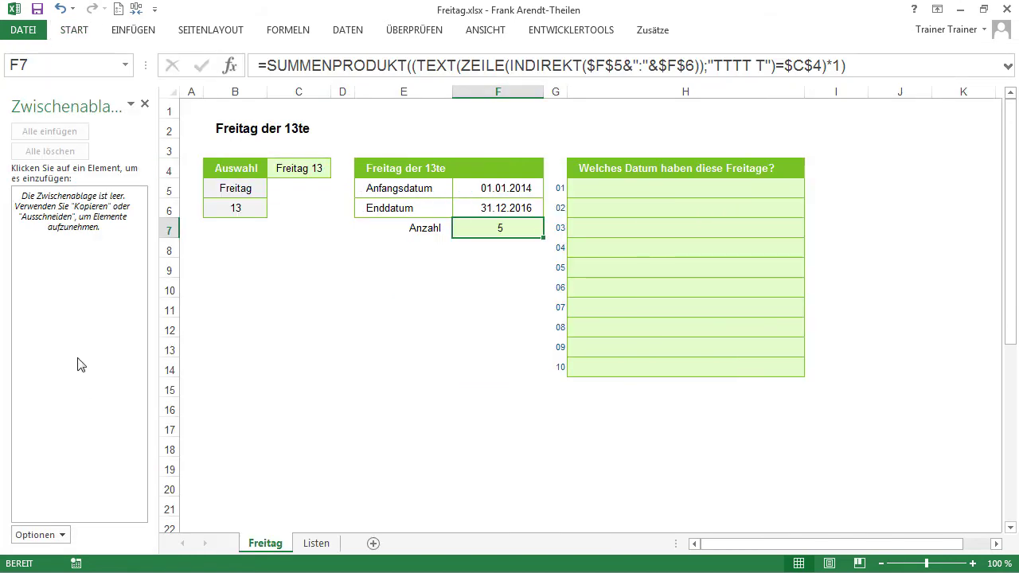
left_click(65, 538)
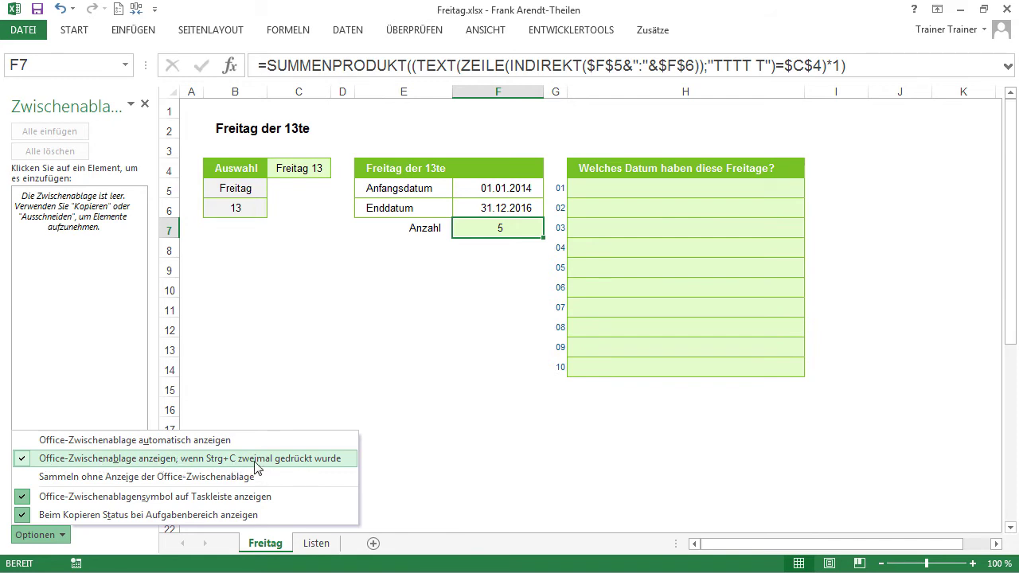
left_click(69, 371)
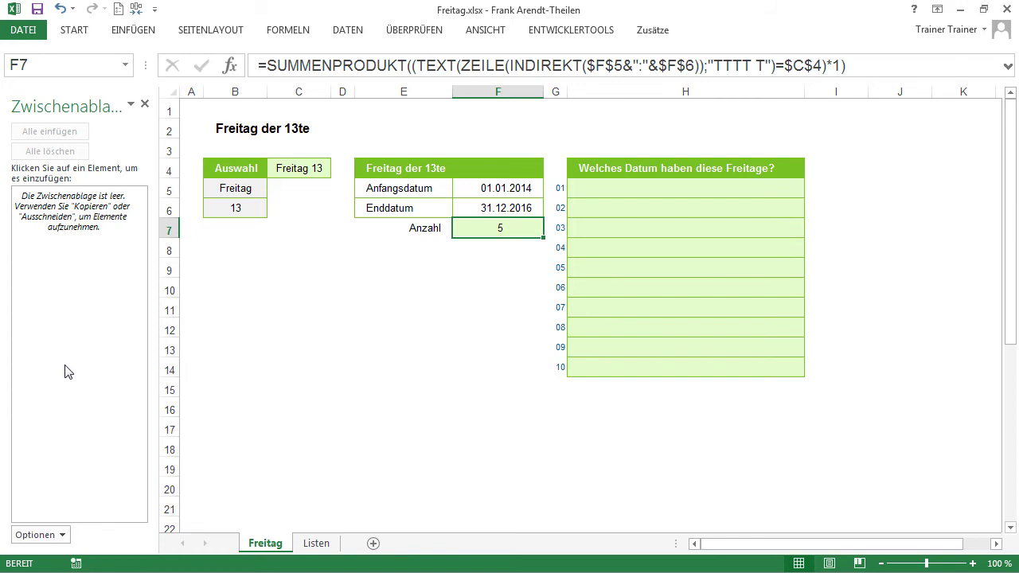
left_click(145, 105)
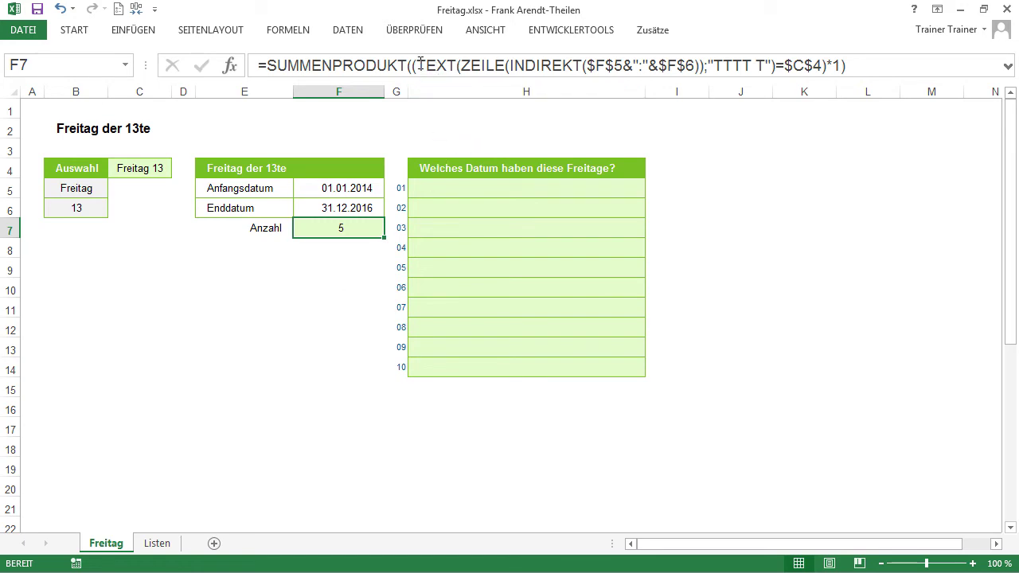
Copy the TEXT(…)=$C$4 and ZEILE(INDIREKT(…)) fragments of F7's formula, then select H5.
left_click_drag(416, 66, 824, 67)
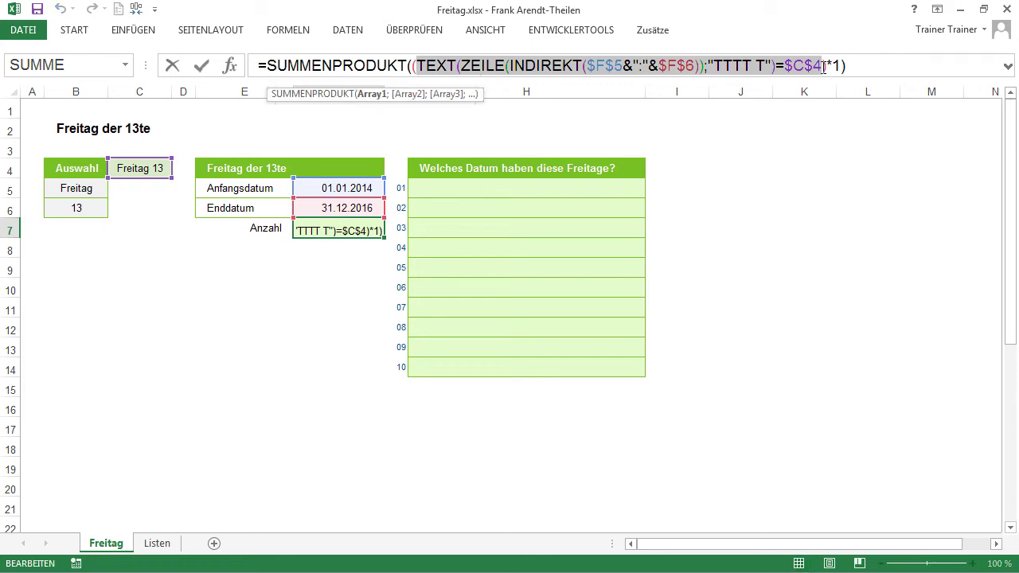
key("ctrl+c")
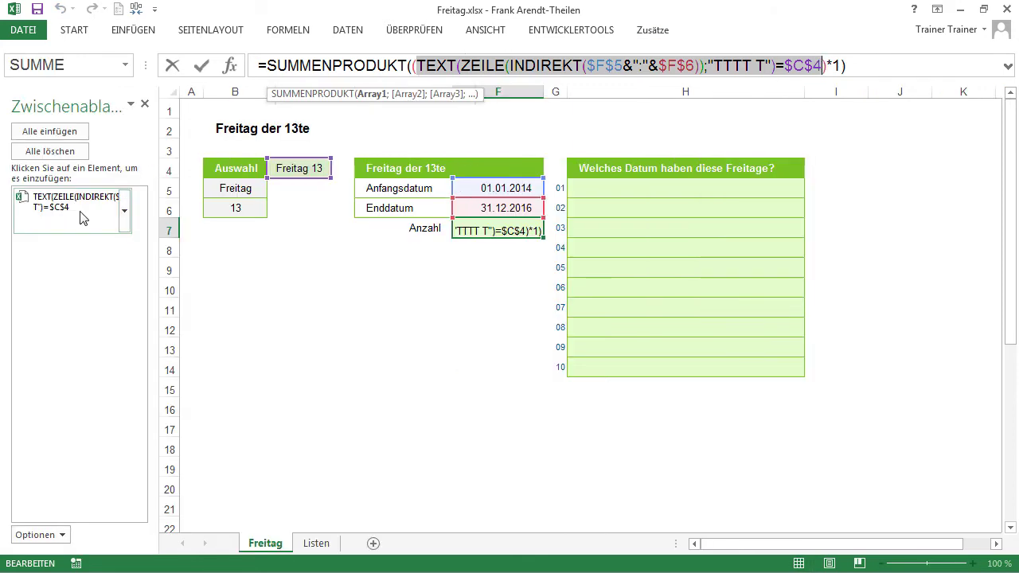
left_click_drag(461, 64, 704, 65)
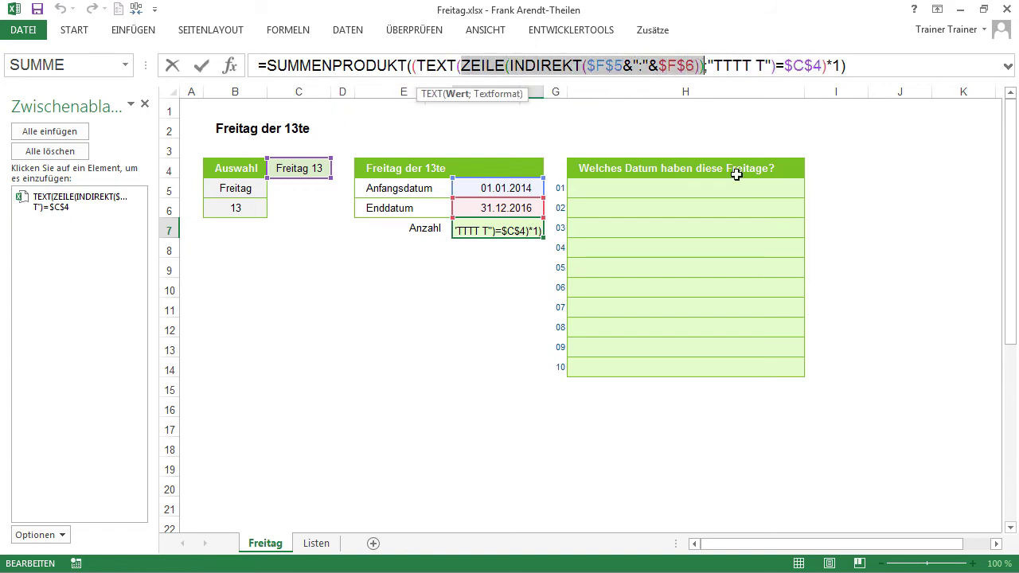
key("ctrl+c")
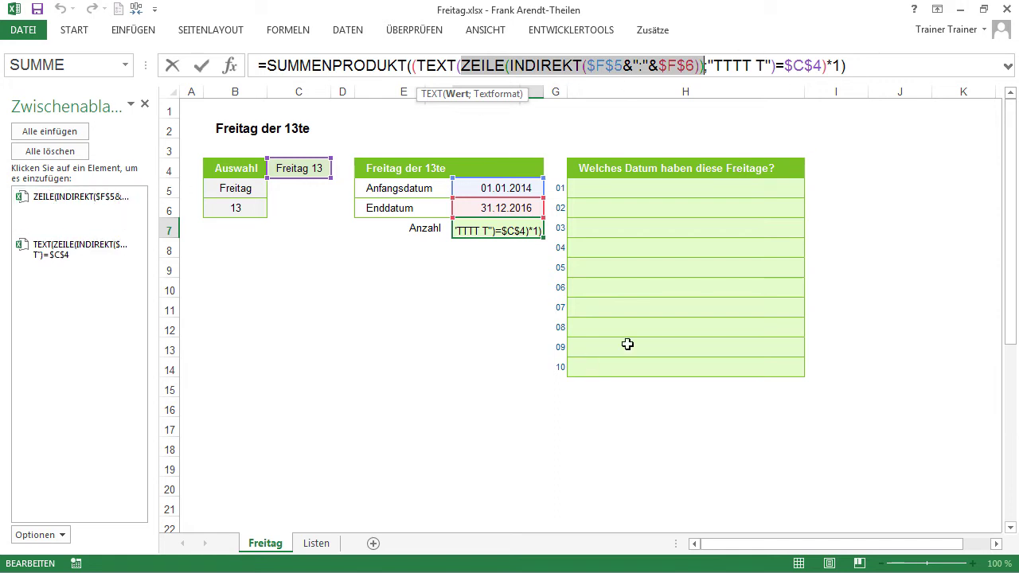
key("Escape")
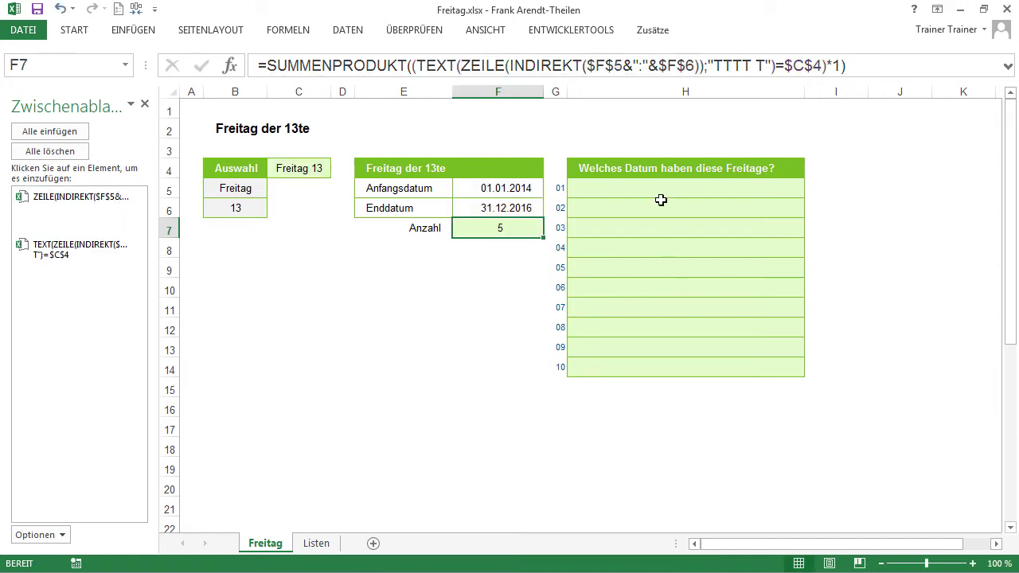
left_click(661, 190)
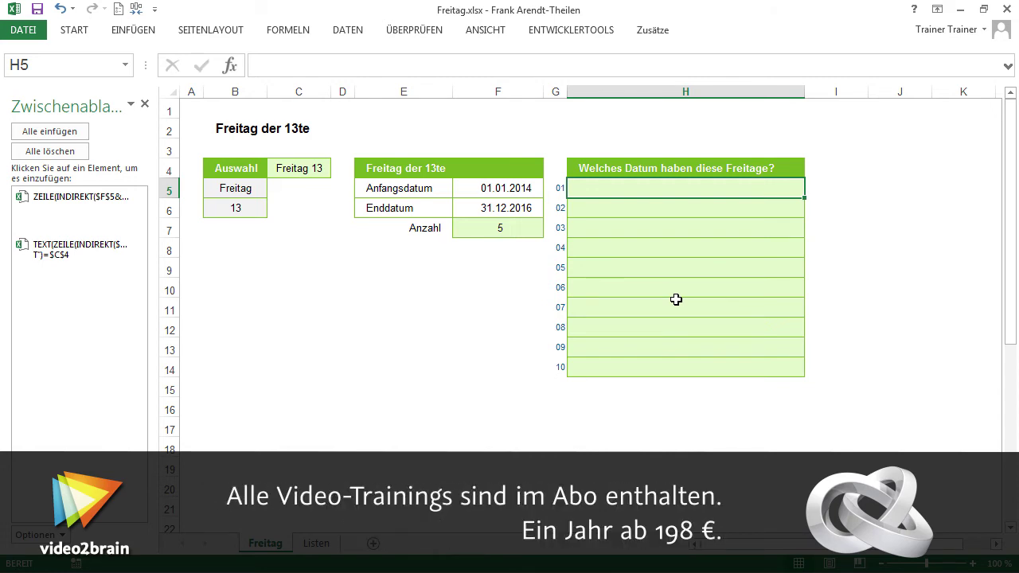
Build =WENN(TEXT(…)=$C$4;ZEILE(INDIREKT($F$5&":"&$F$6))) in H5 from both copied fragments and select it.
type("=")
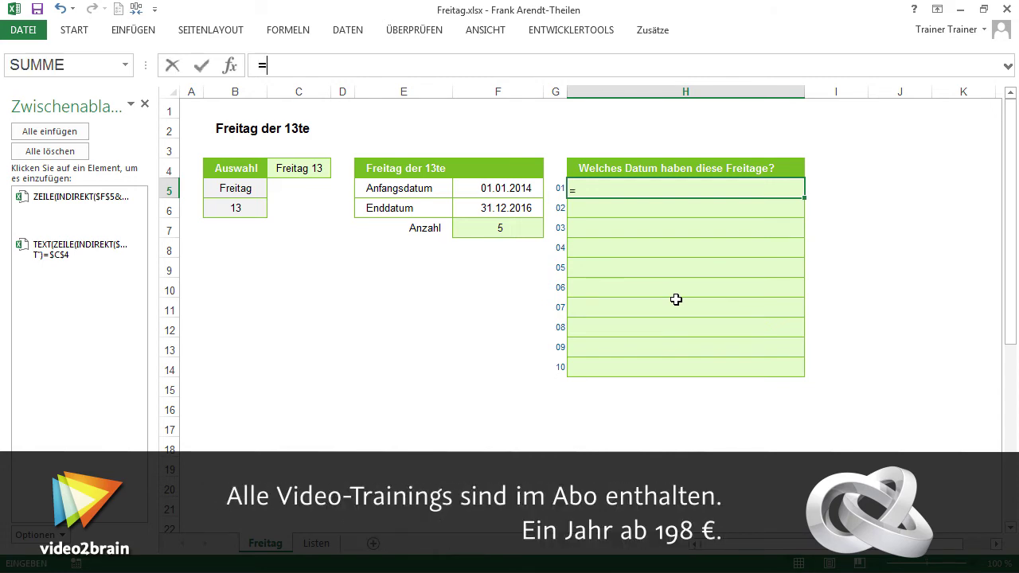
type("wenn")
key("Tab")
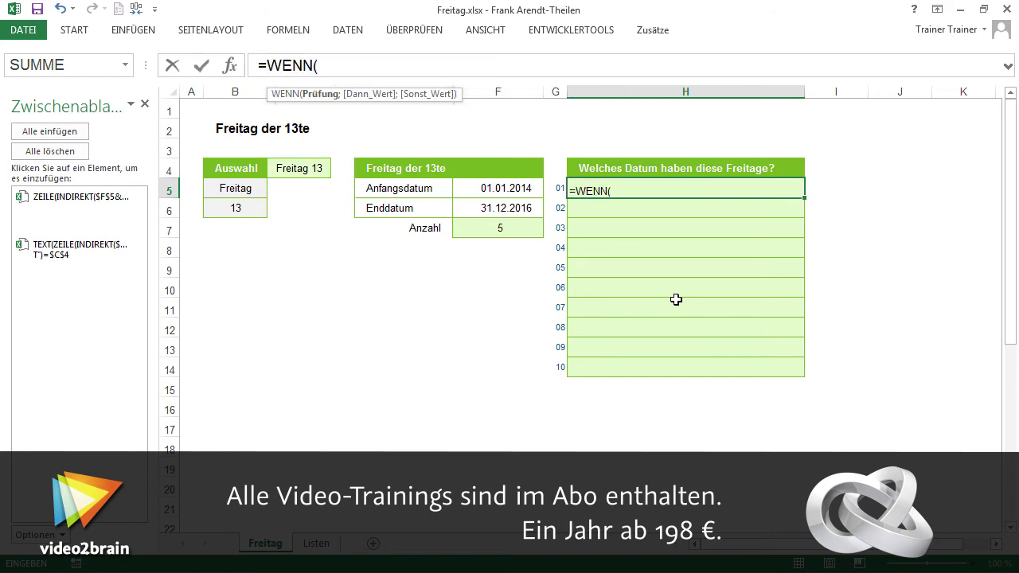
left_click(83, 261)
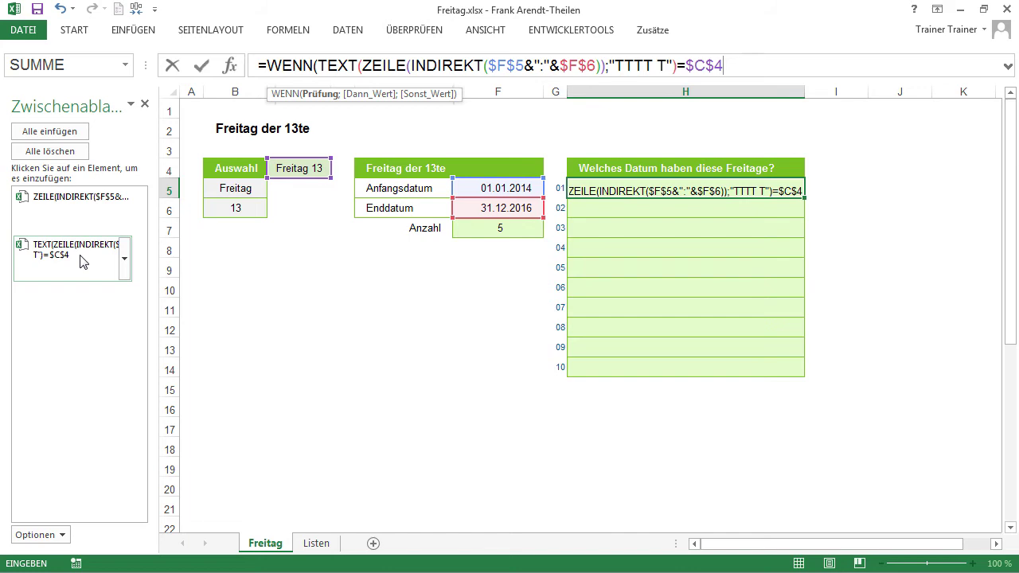
type(";")
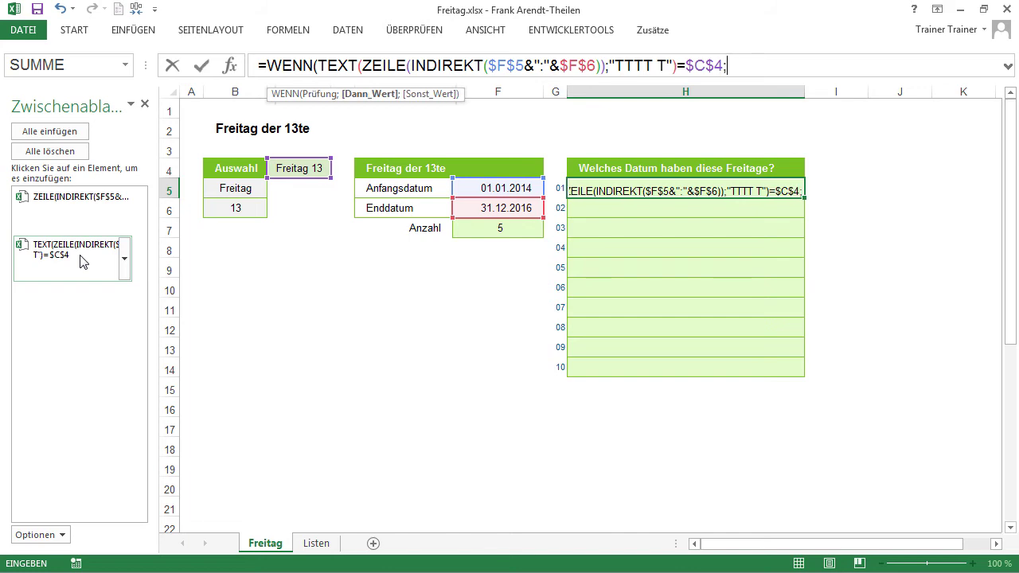
left_click(66, 205)
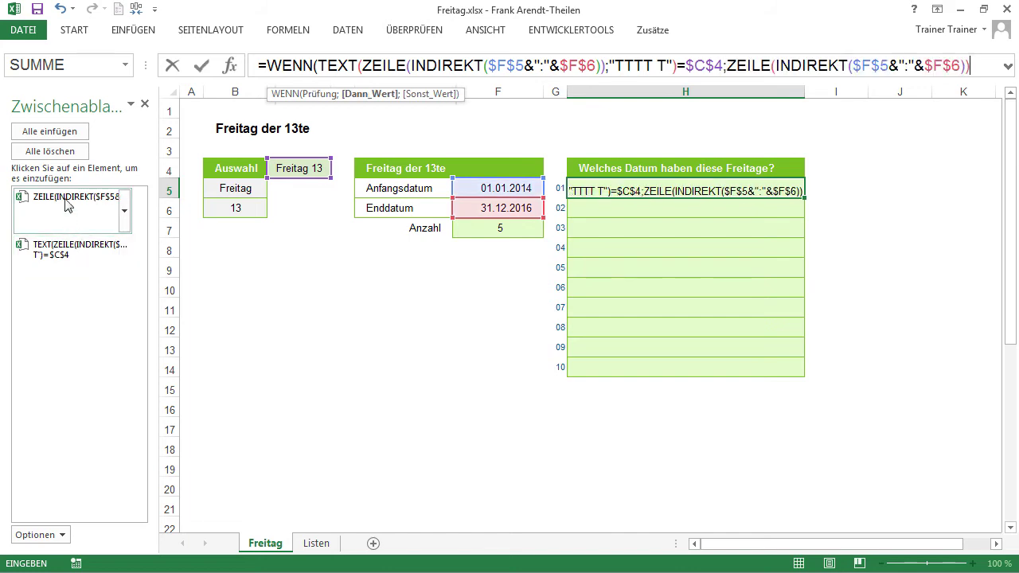
type(")")
key("F2")
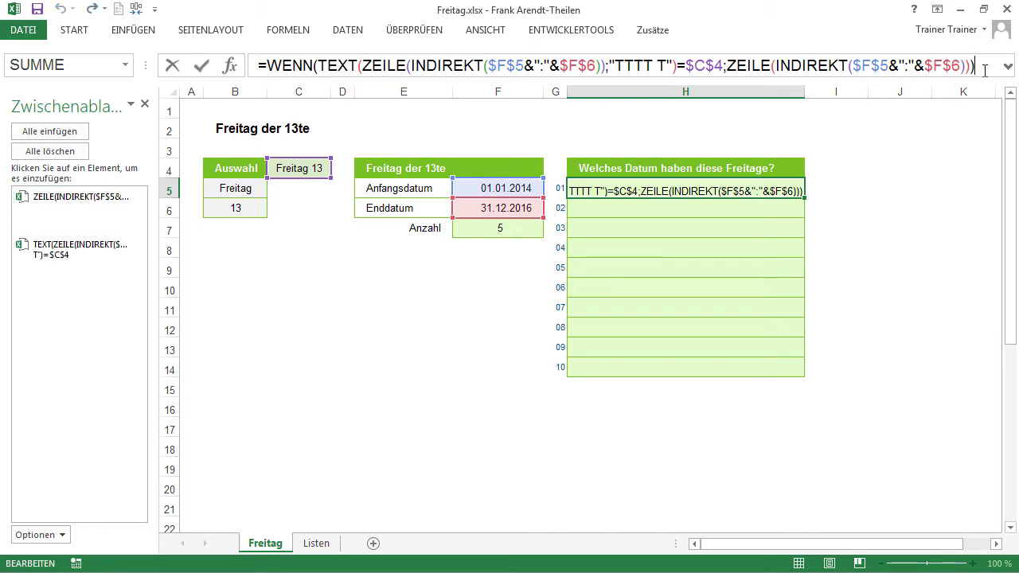
left_click_drag(985, 70, 228, 78)
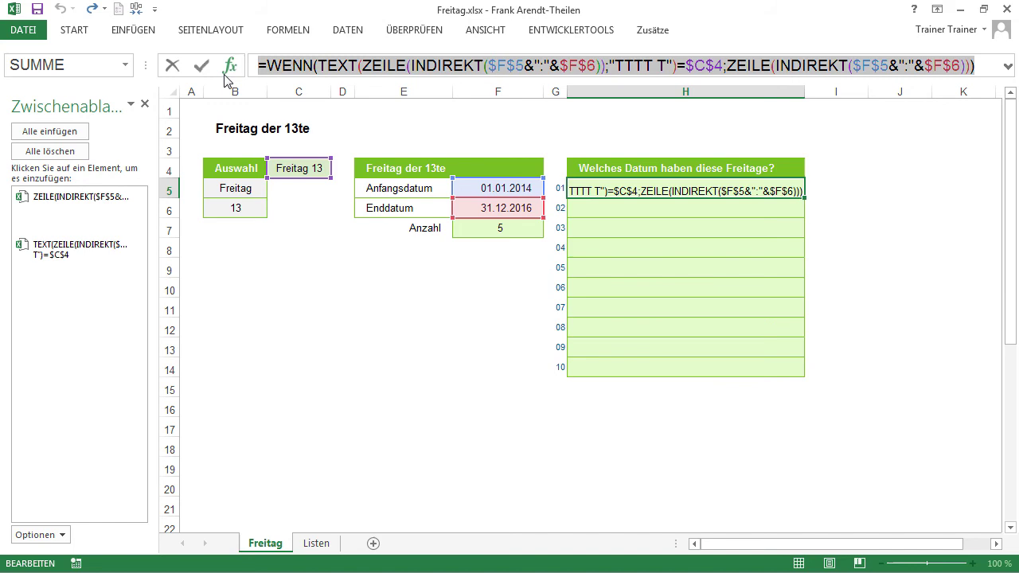
Evaluate H5's WENN formula with F9 to find 42503 among the FALSCH values, then undo to restore it.
key("F9")
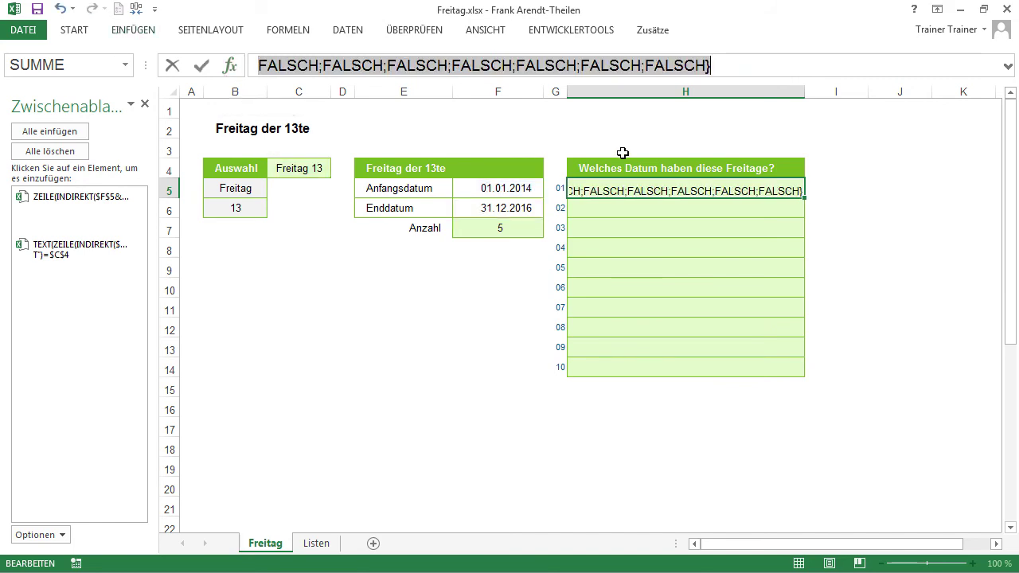
left_click_drag(824, 80, 808, 255)
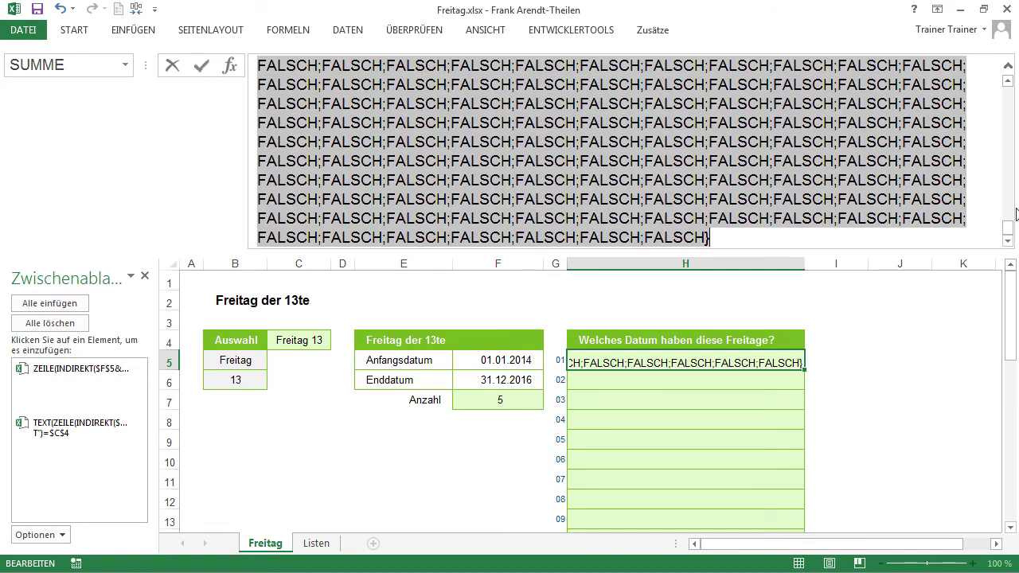
left_click_drag(1008, 227, 1009, 210)
scroll(1008, 201, "down", 3)
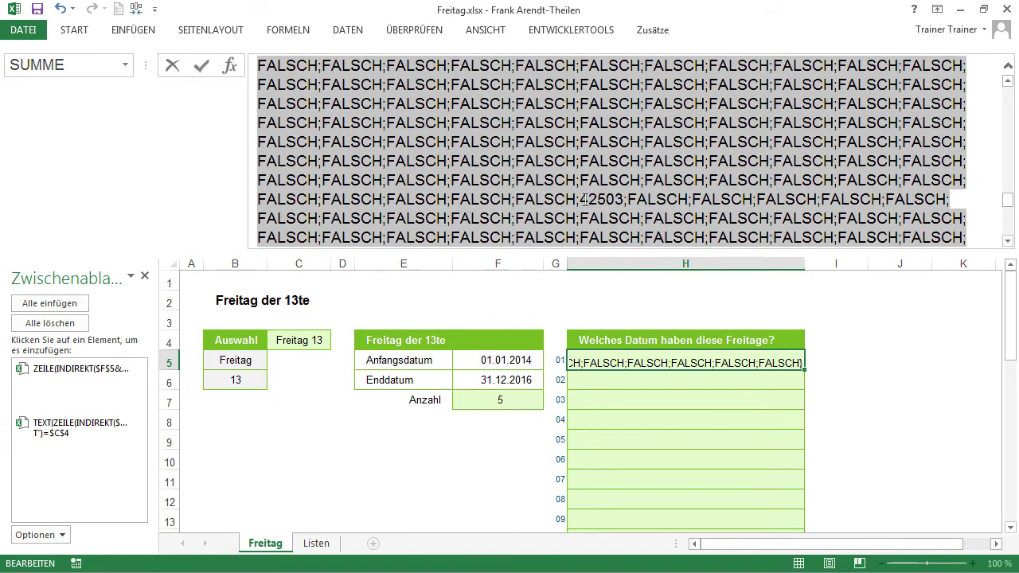
left_click_drag(580, 199, 626, 199)
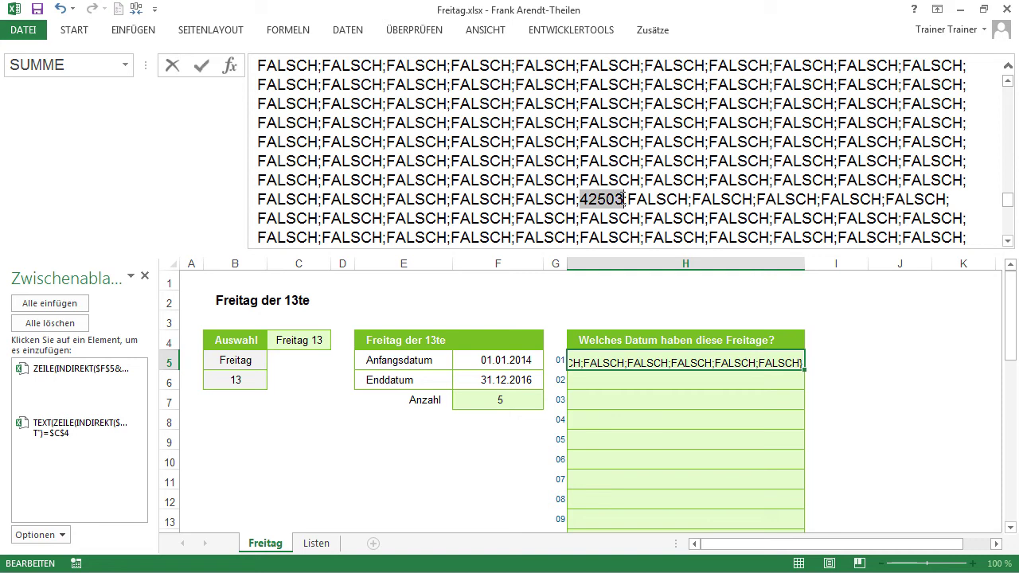
key("ctrl+z")
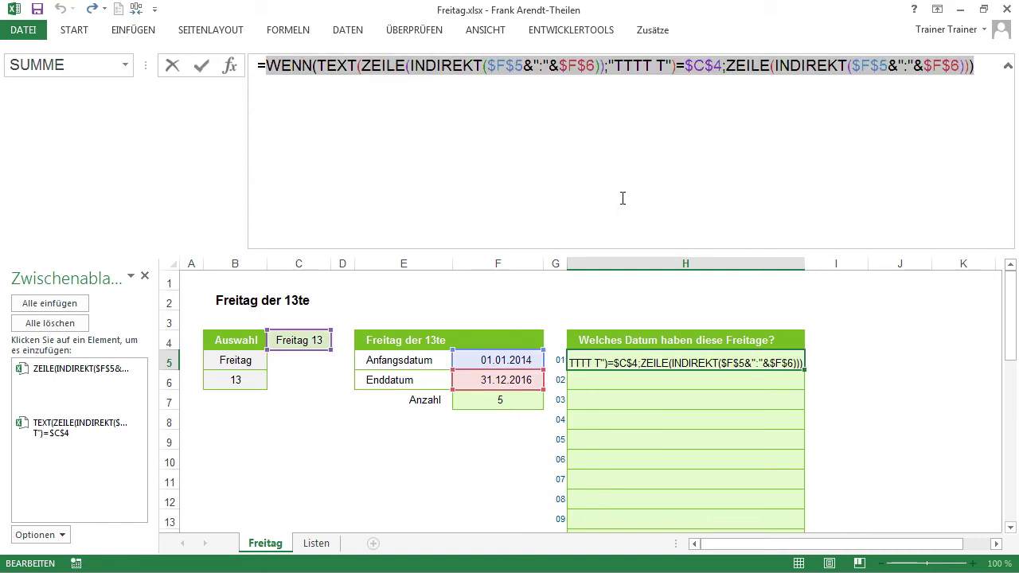
Wrap the WENN part of H5 in KKLEINSTE, using it as the Matrix argument.
left_click(269, 71)
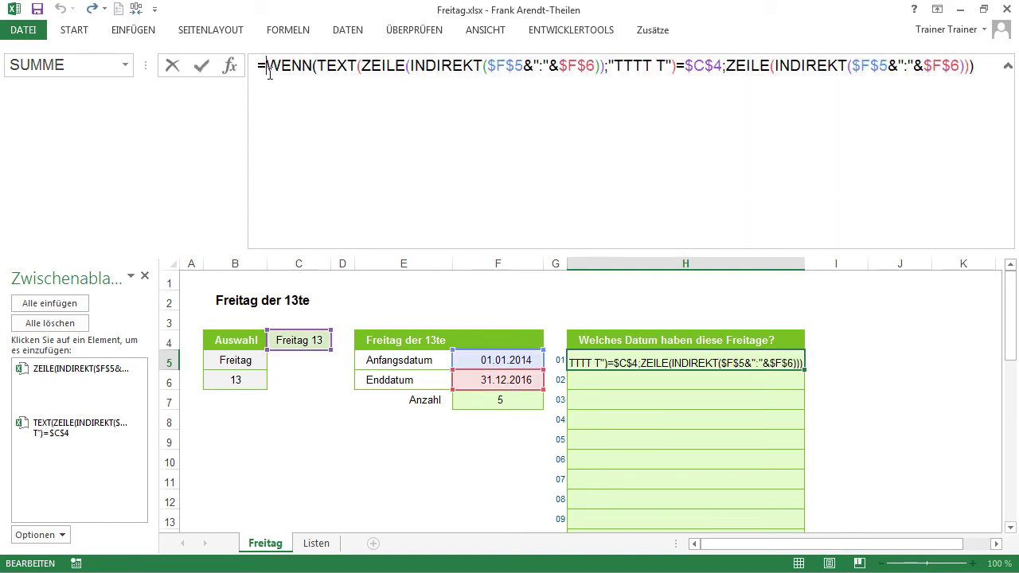
type("kk")
key("Tab")
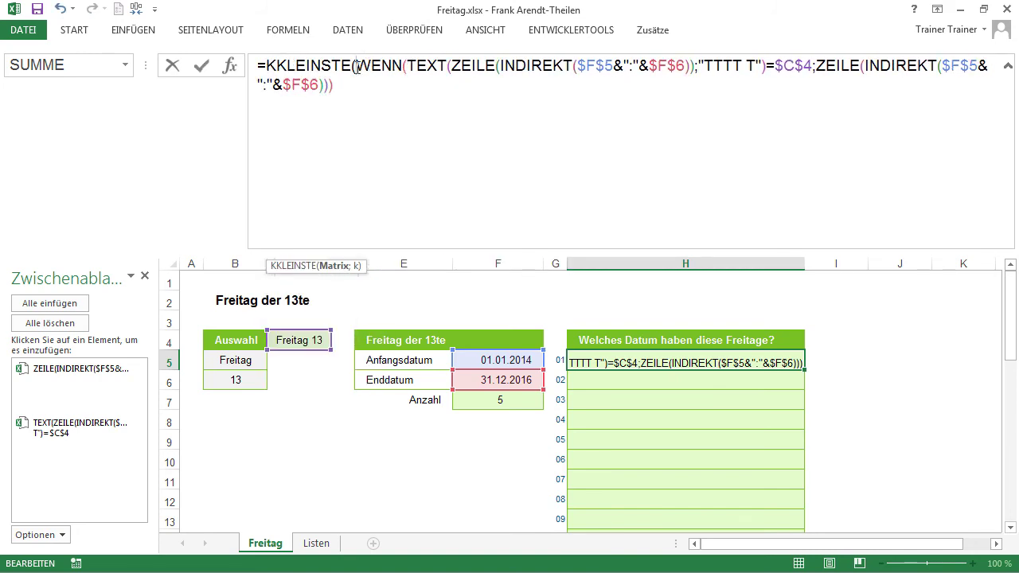
left_click(334, 266)
left_click_drag(269, 267, 362, 154)
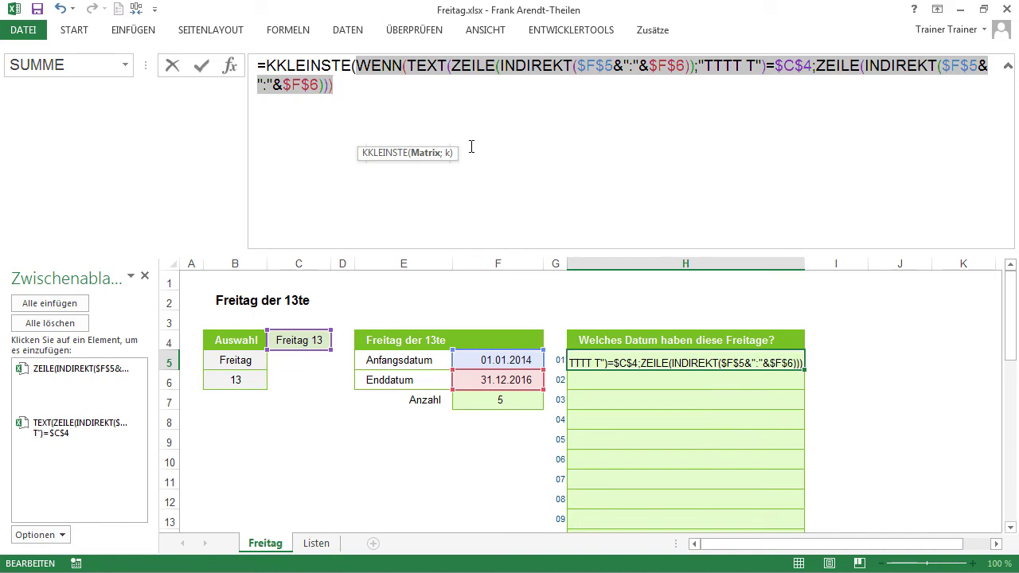
Add ;ZEILE(A1) as the k argument and confirm as an array formula showing Freitag, 13. Juni 2014.
left_click(448, 90)
type(";")
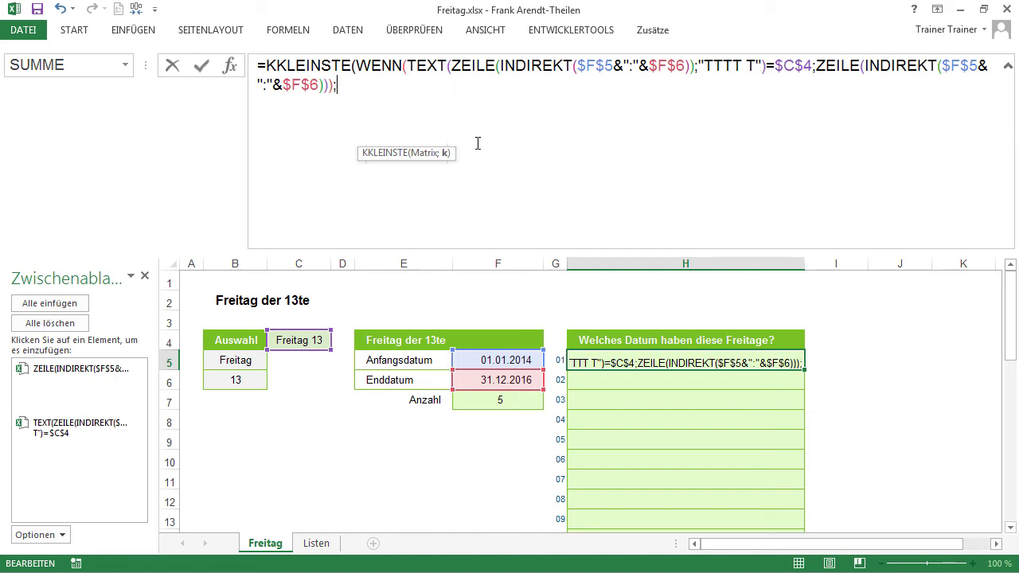
type("zeile")
key("Tab")
type("A1)")
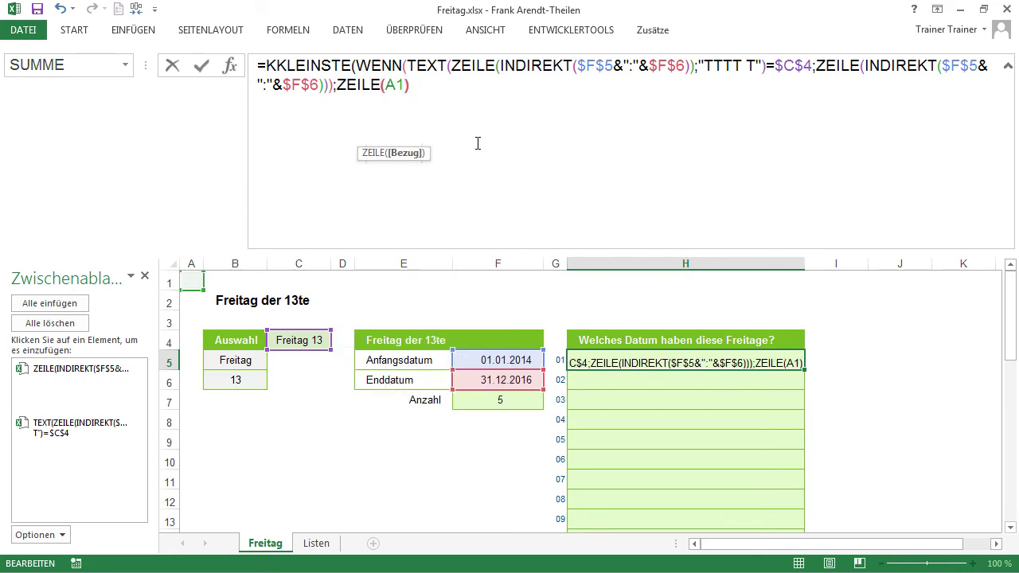
type(")")
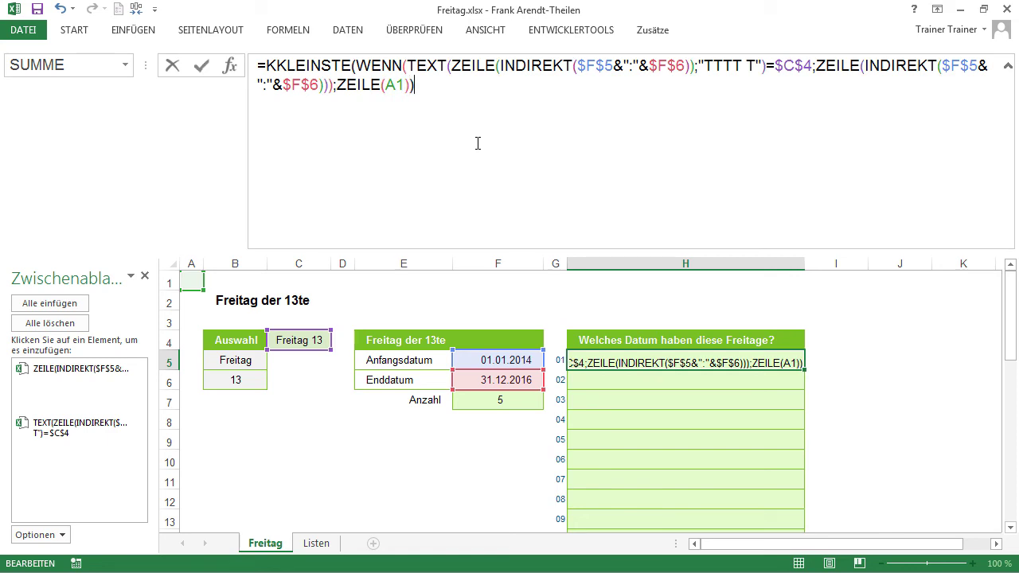
key("ctrl+shift+Return")
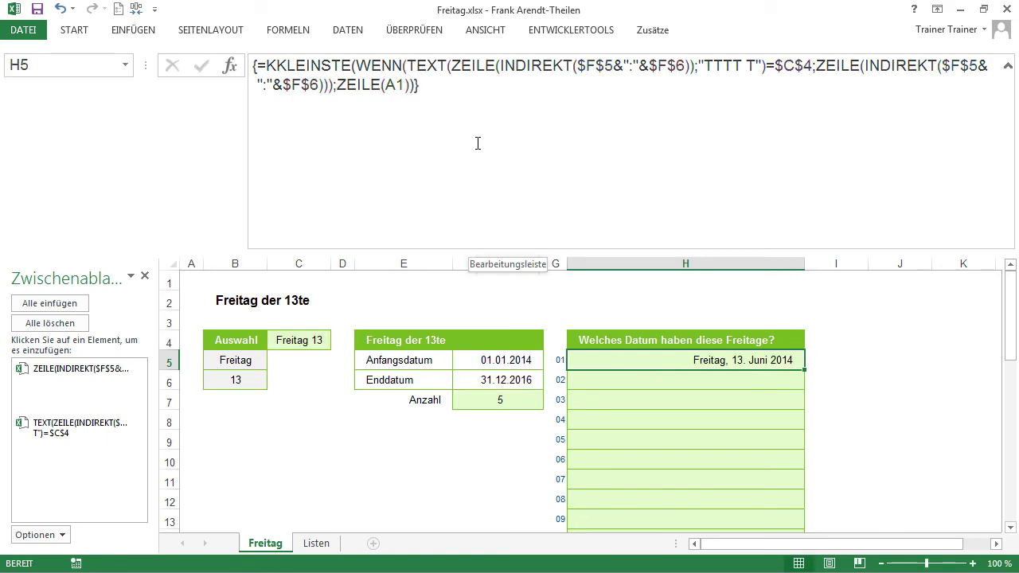
left_click(1008, 70)
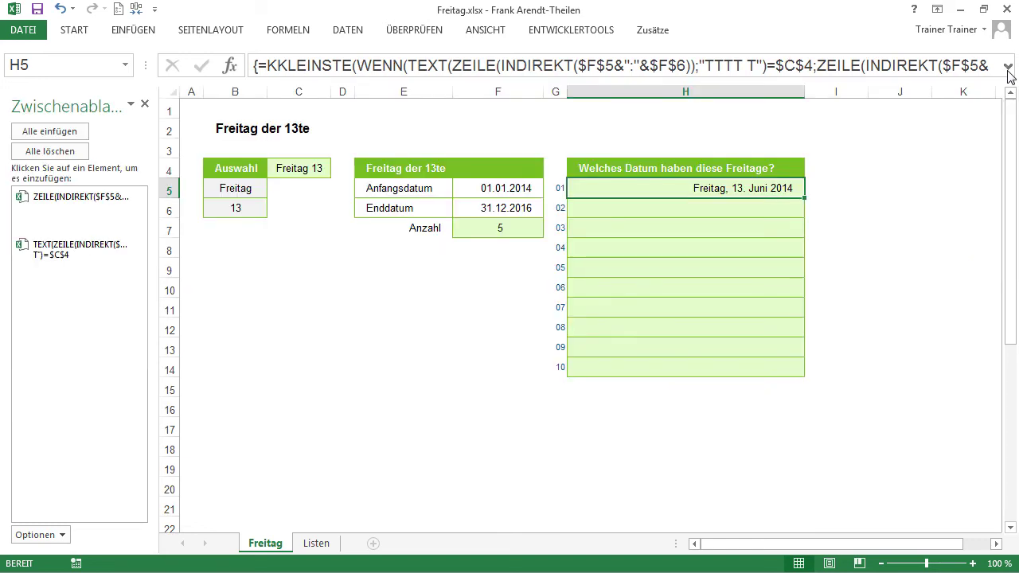
Fill H5's array formula down to H14, giving five Friday-13th dates then #ZAHL! errors.
double_click(805, 200)
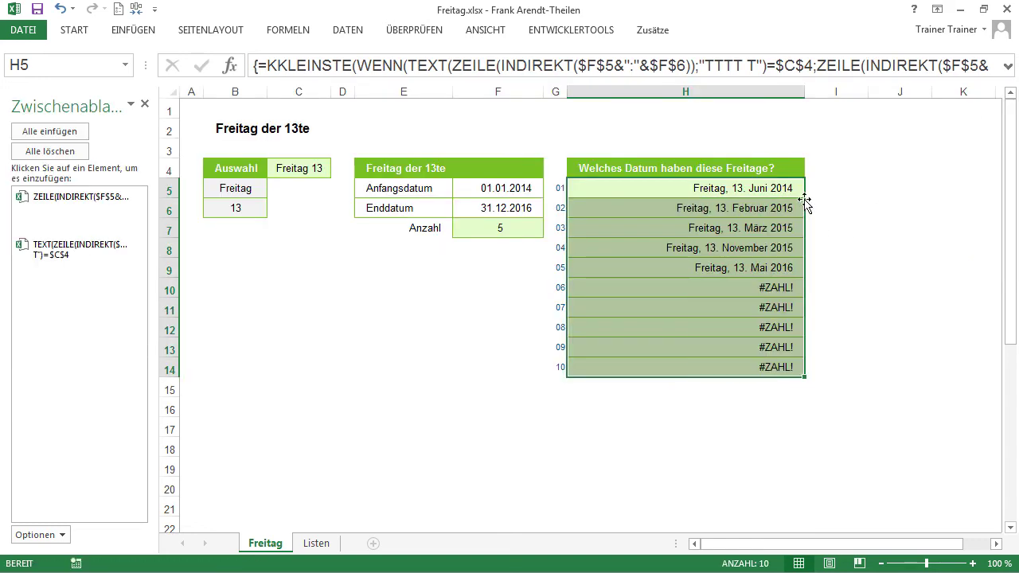
left_click(790, 190)
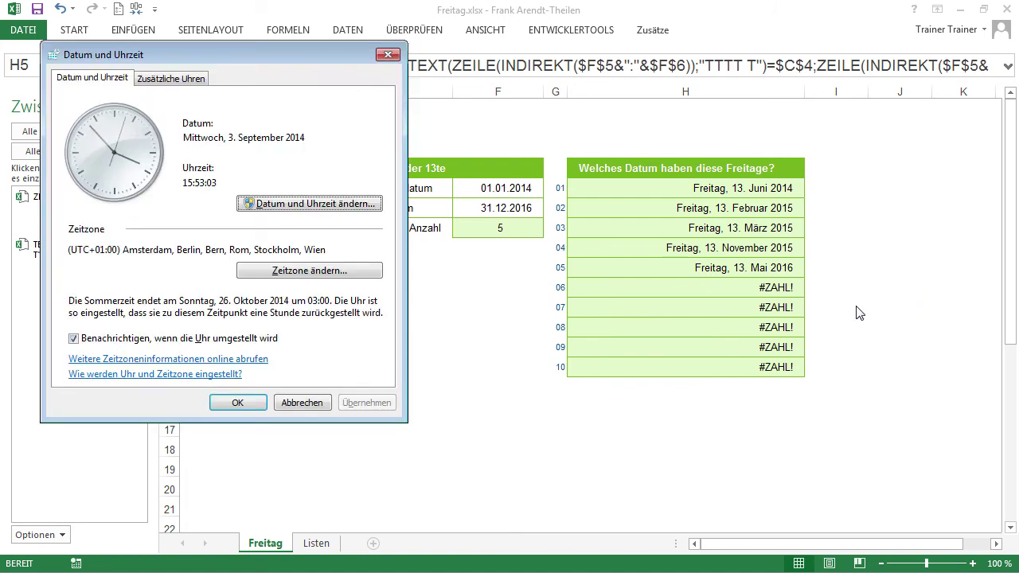
Page the Windows calendar to Februar 2015, then cancel both Date and Time dialogs.
left_click(276, 207)
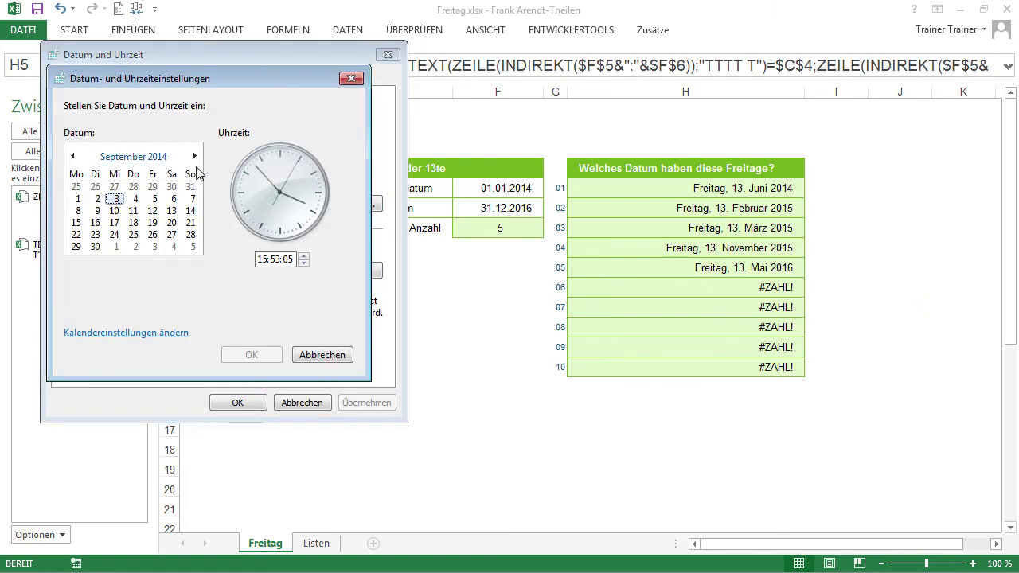
left_click(72, 157)
left_click(73, 157)
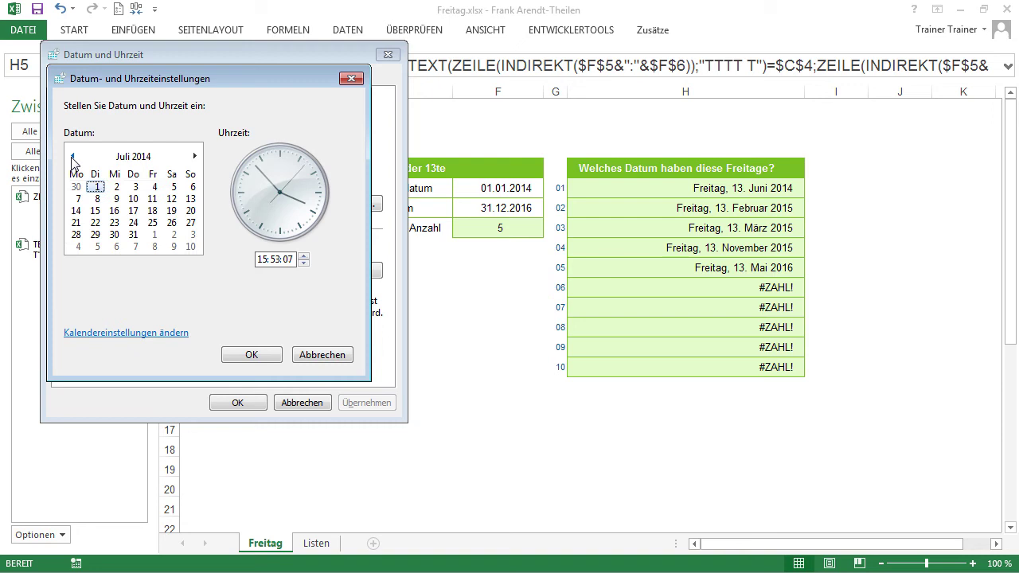
left_click(73, 157)
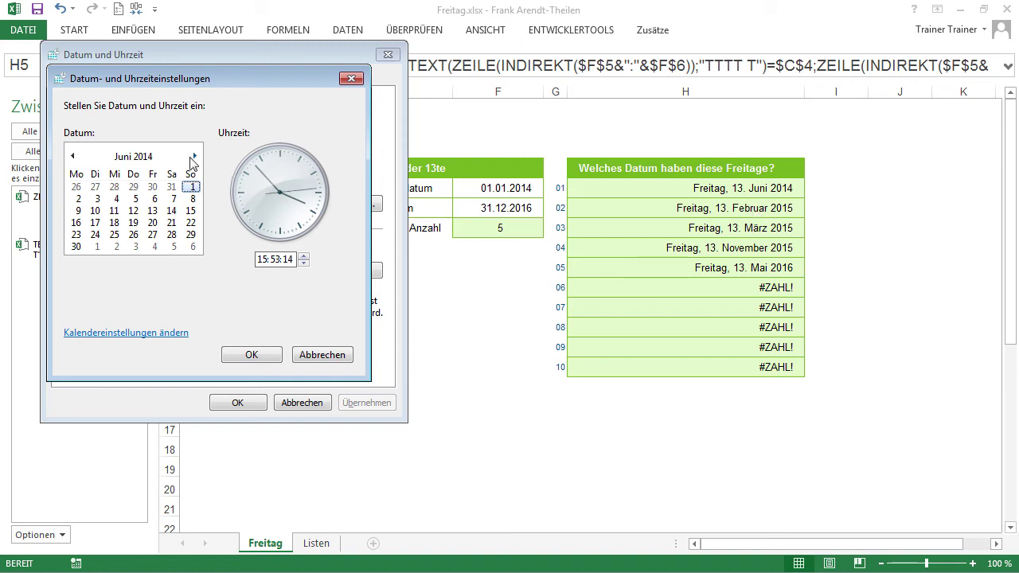
left_click(196, 158)
left_click(196, 158)
left_click(196, 158)
left_click(196, 158)
left_click(195, 158)
left_click(196, 158)
left_click(196, 158)
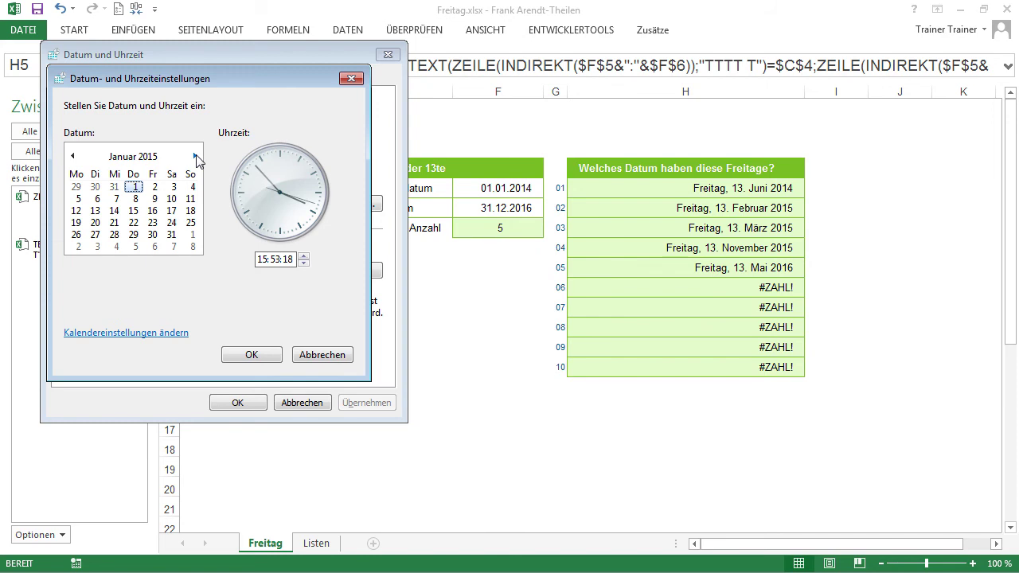
left_click(196, 158)
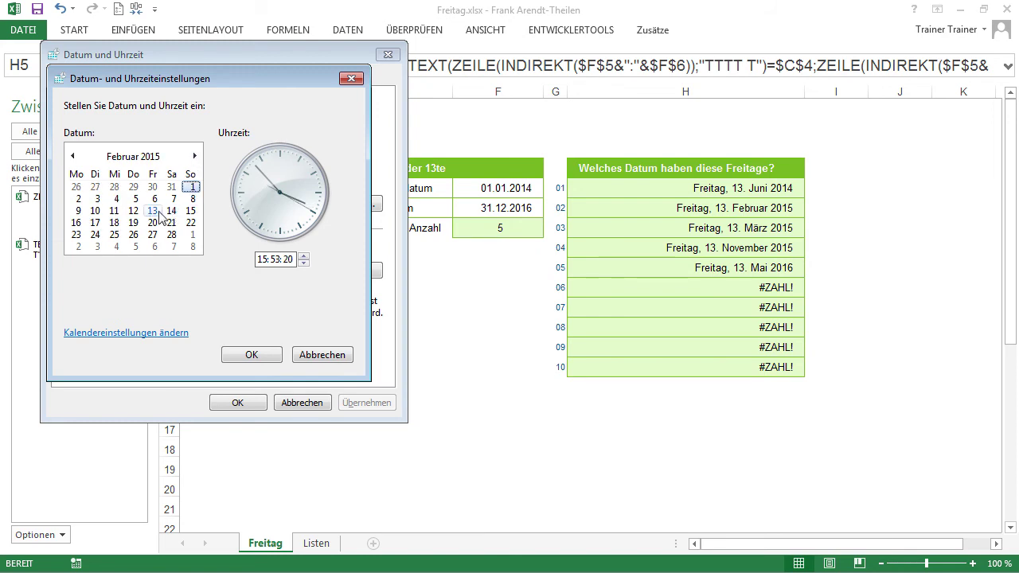
left_click(306, 357)
left_click(307, 402)
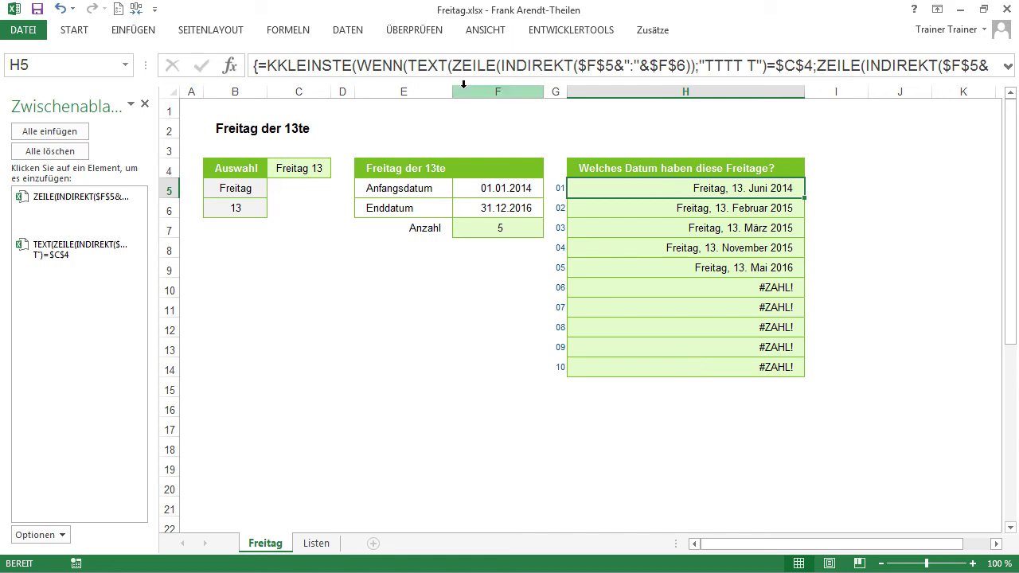
Insert WENNFEHLER in front of KKLEINSTE in H5's formula.
left_click(268, 66)
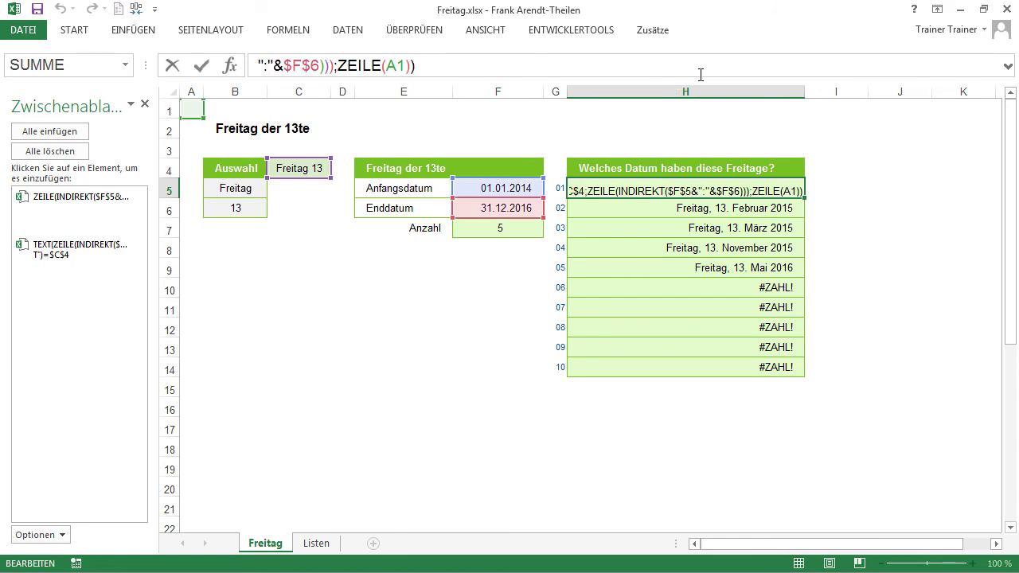
left_click_drag(698, 75, 689, 184)
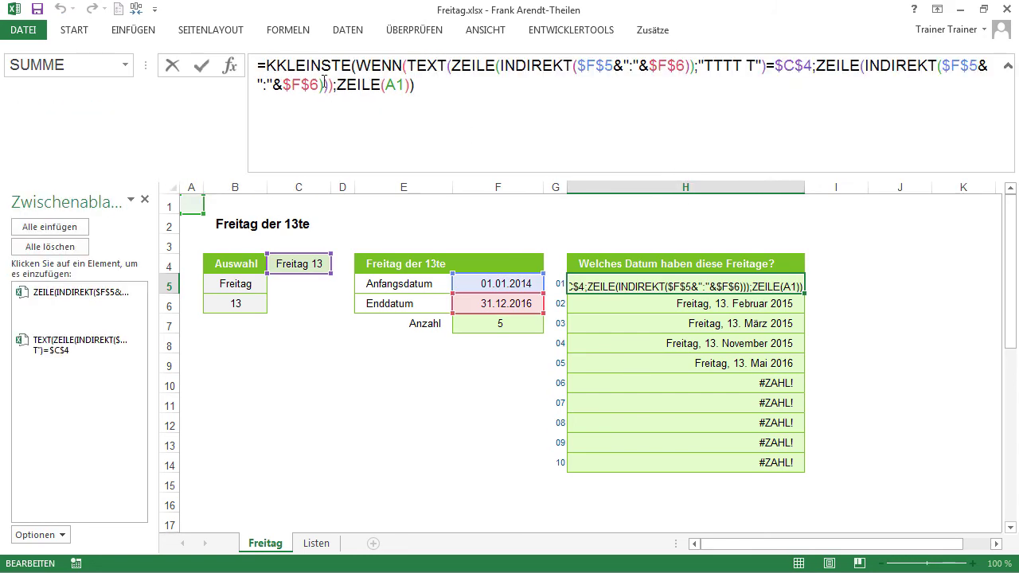
left_click(268, 66)
type("we")
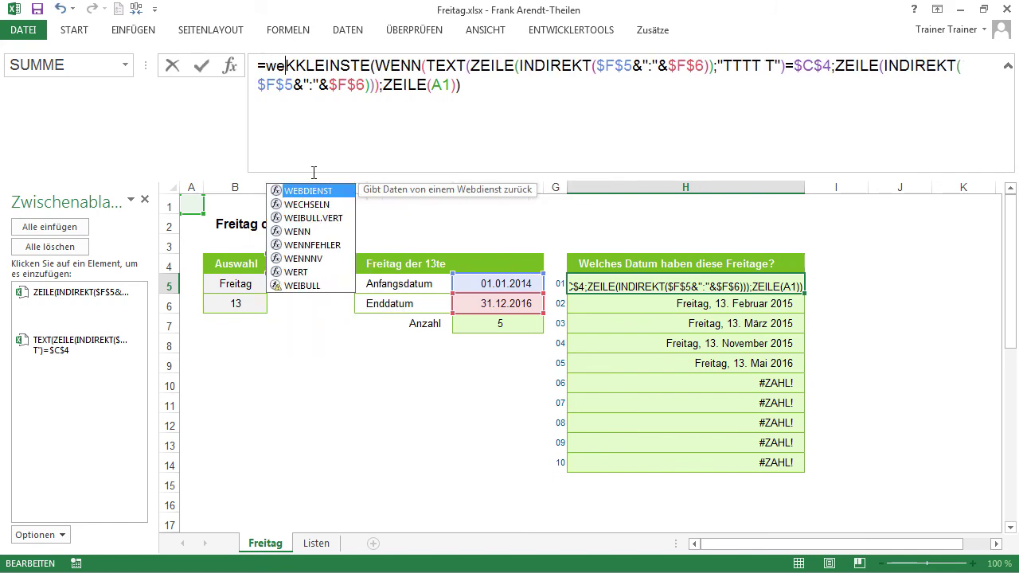
type("nn")
key("Down")
key("Tab")
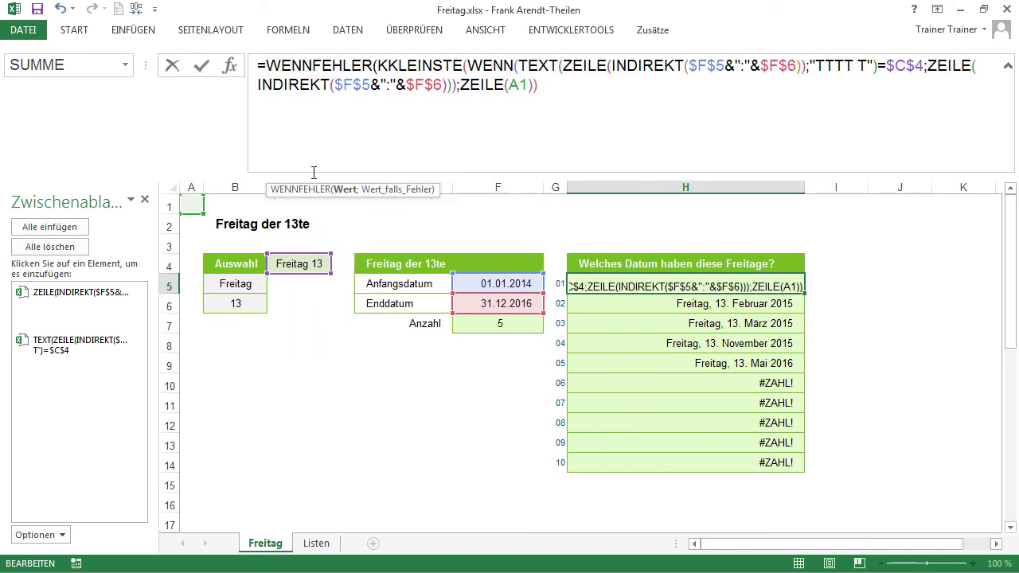
Add the empty "" fallback, confirm as an array formula, and fill down to H14.
left_click(554, 87)
type(";\"\")")
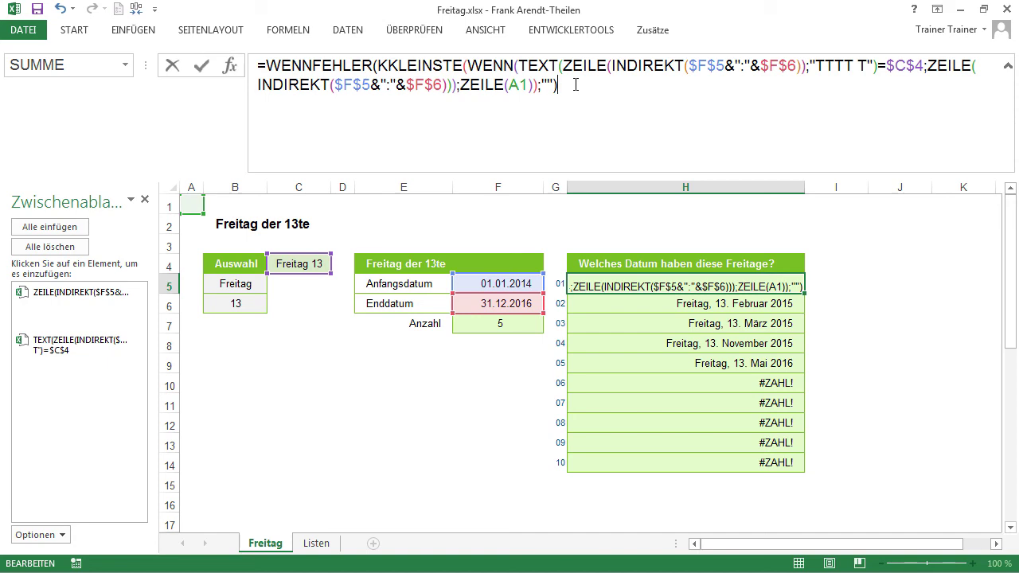
key("ctrl+shift+Return")
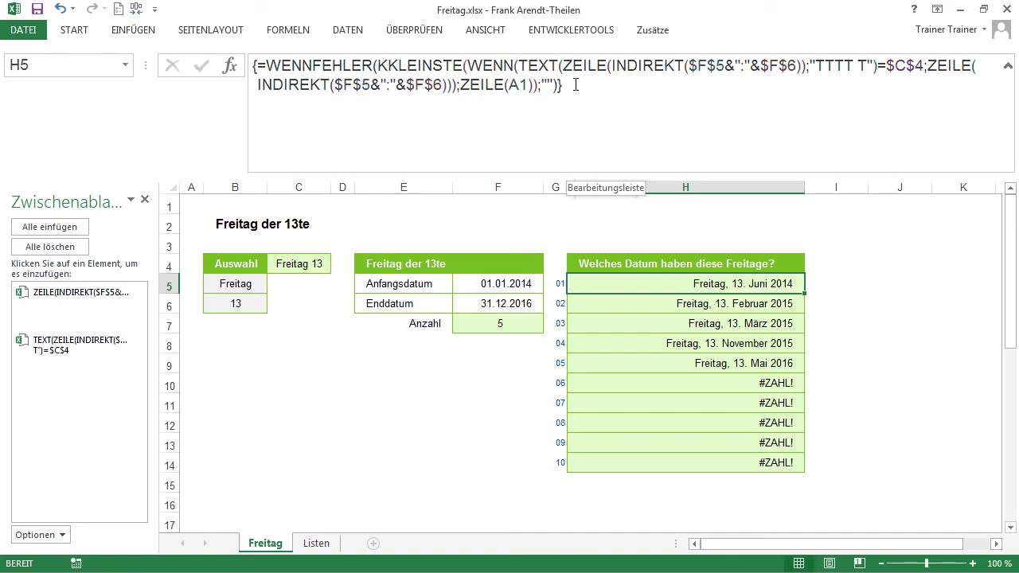
double_click(804, 295)
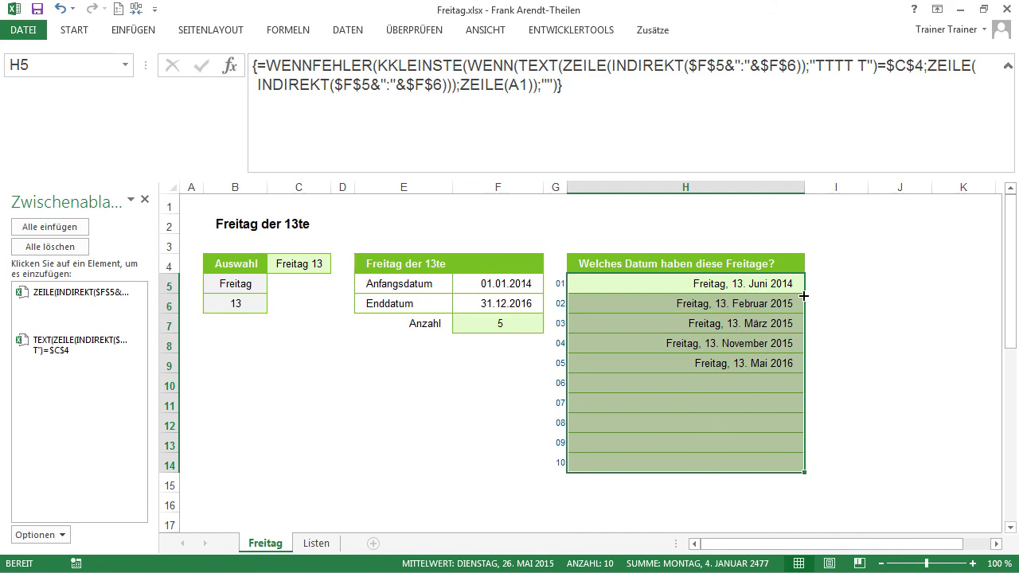
left_click(707, 287)
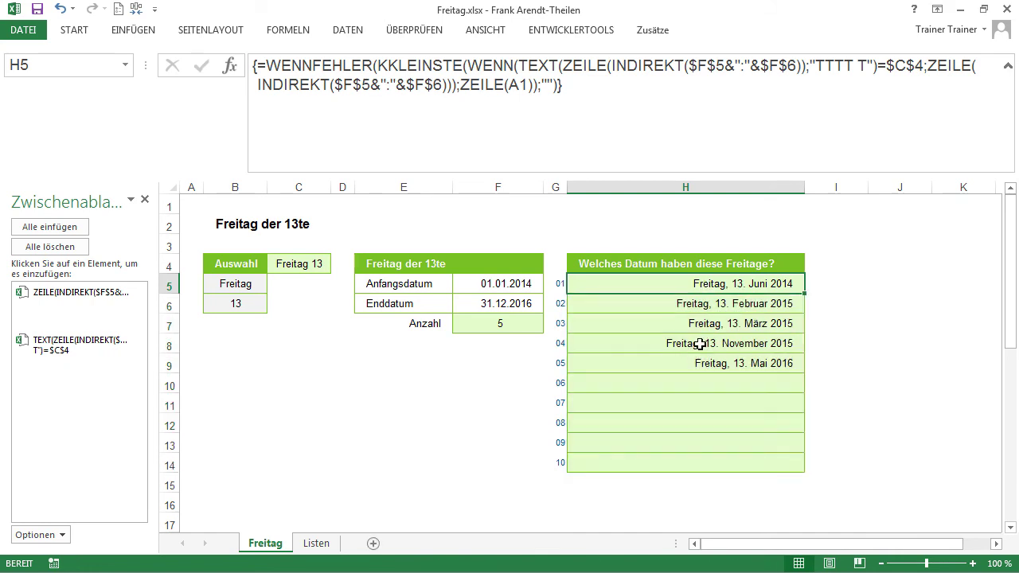
Choose Dienstag in B5 and 20 in B6 to list Tuesday-the-20th dates.
left_click(248, 286)
left_click(273, 285)
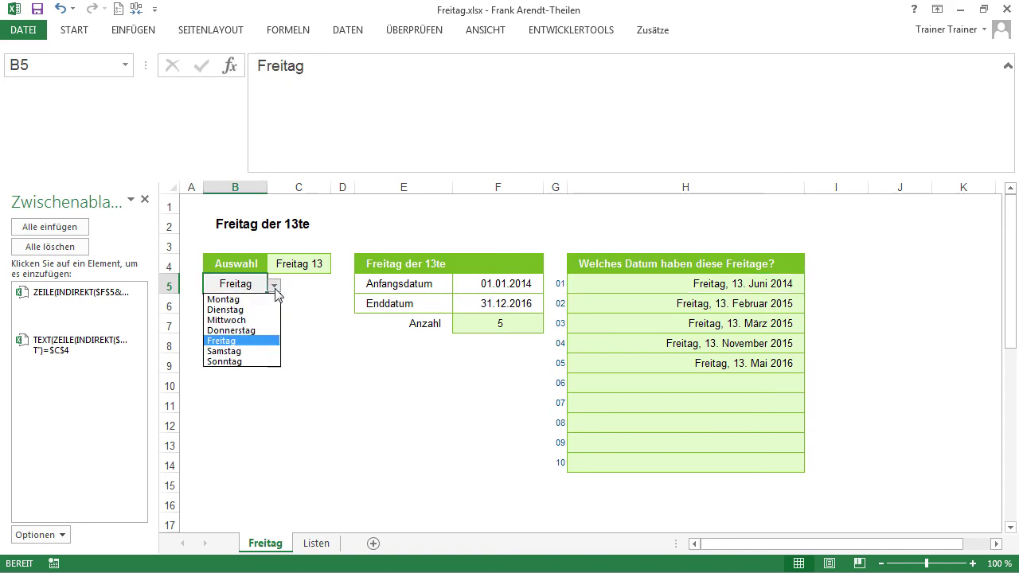
left_click(267, 310)
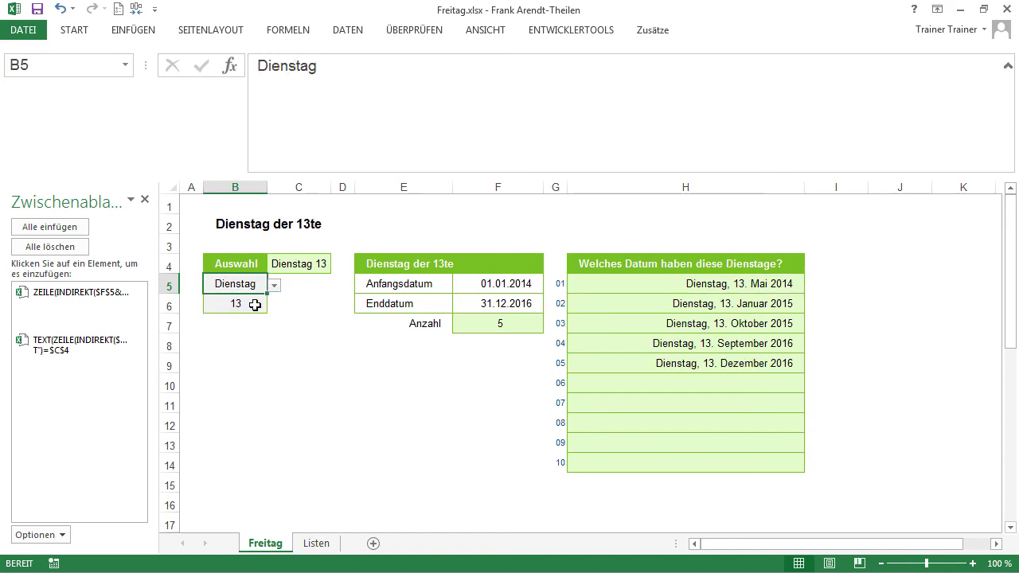
left_click(254, 303)
left_click(273, 307)
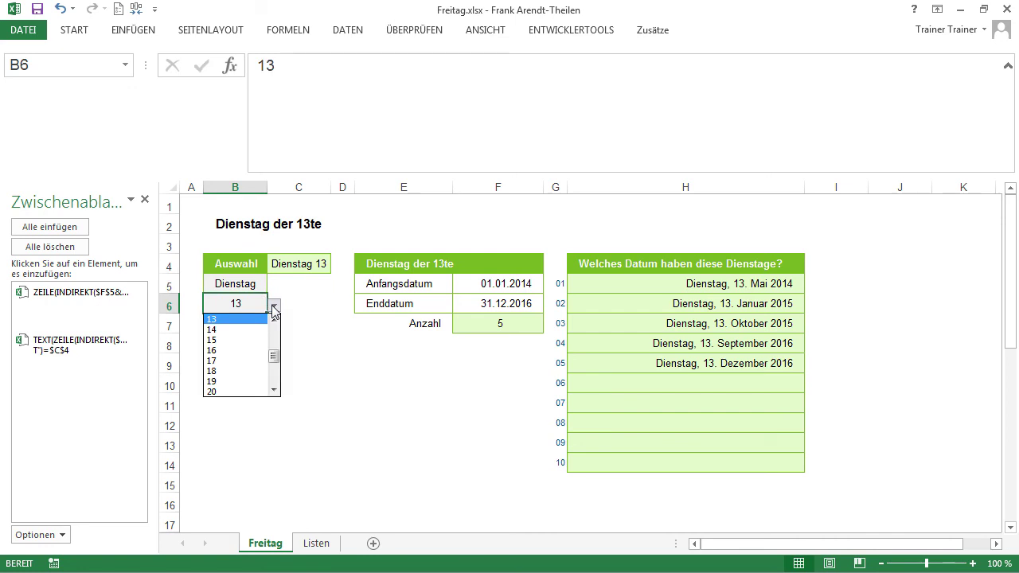
left_click(253, 393)
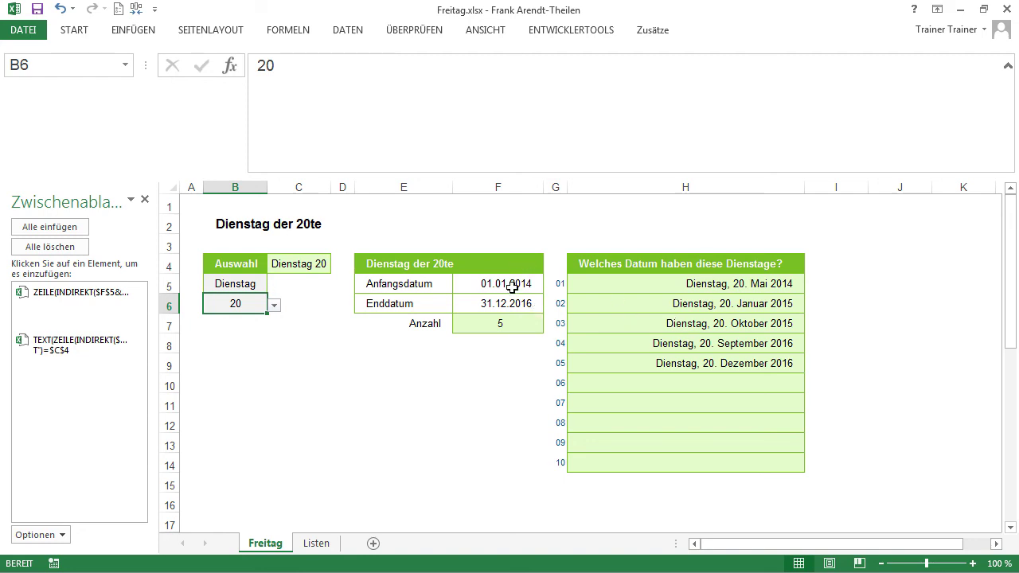
left_click(511, 287)
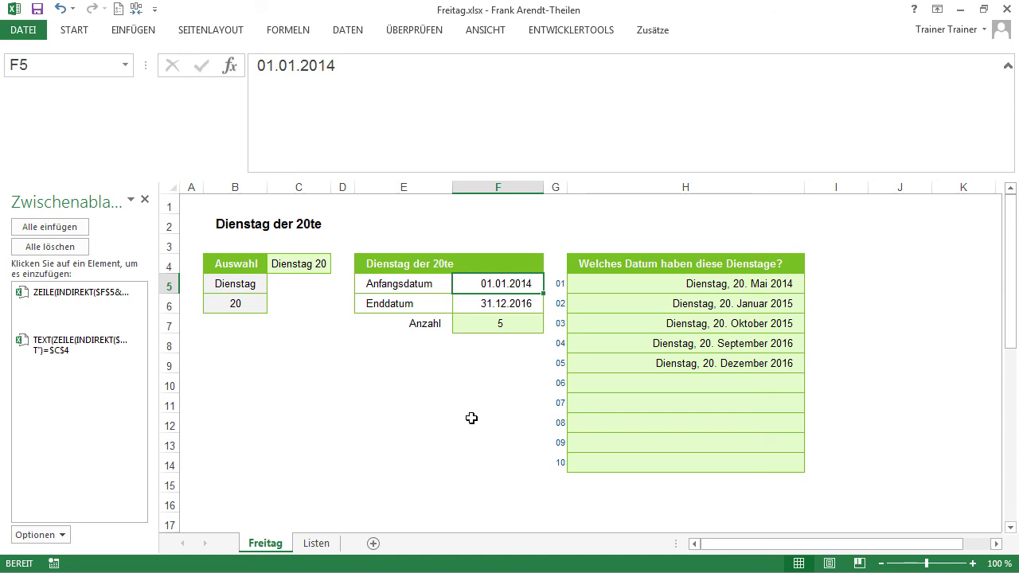
Enter 1.01.2013 as the start date in F5, raising the count to 6.
type("1.0")
type("1.2")
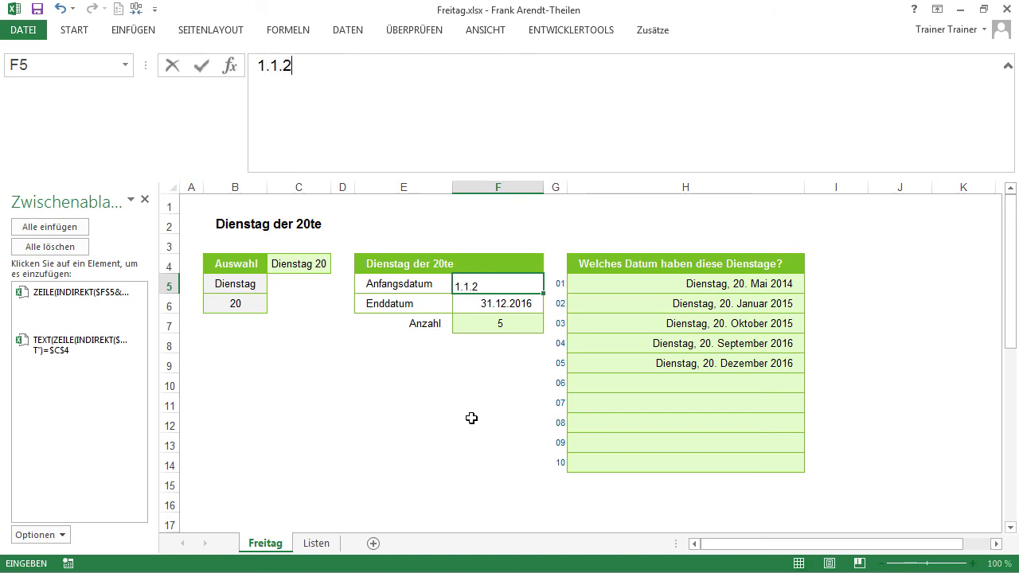
type("013")
key("ctrl+Return")
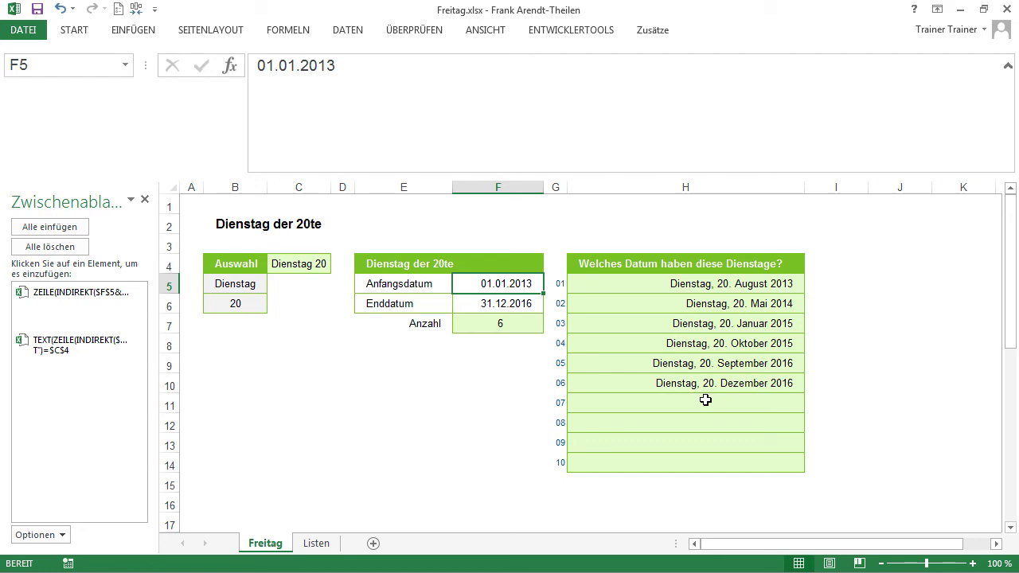
left_click(691, 287)
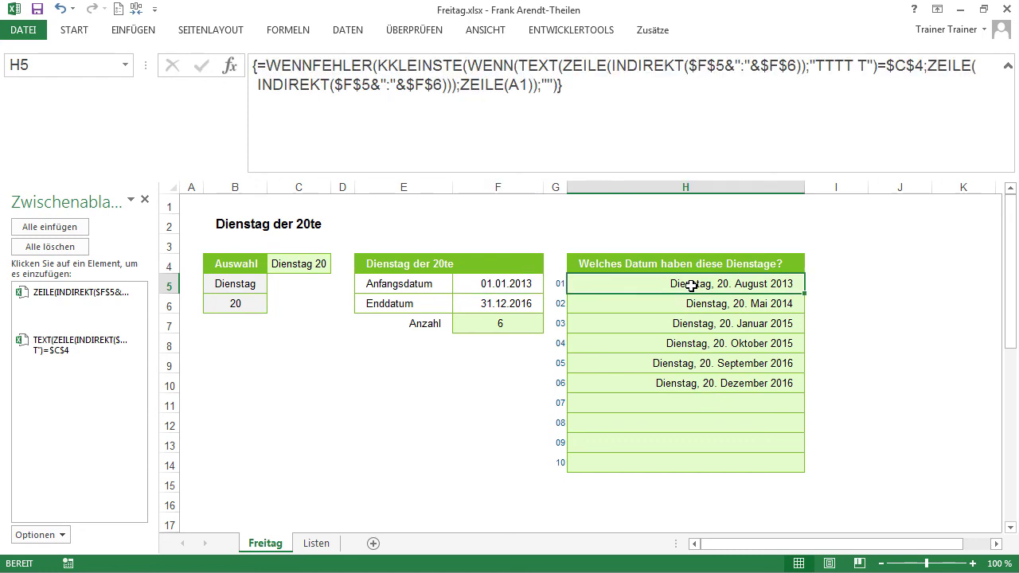
left_click(1010, 70)
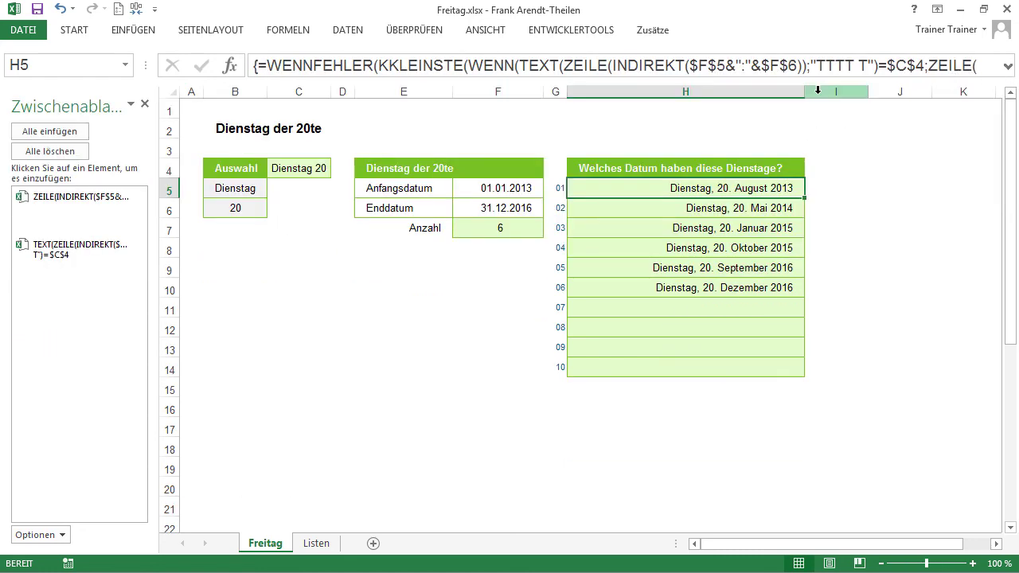
left_click(1008, 67)
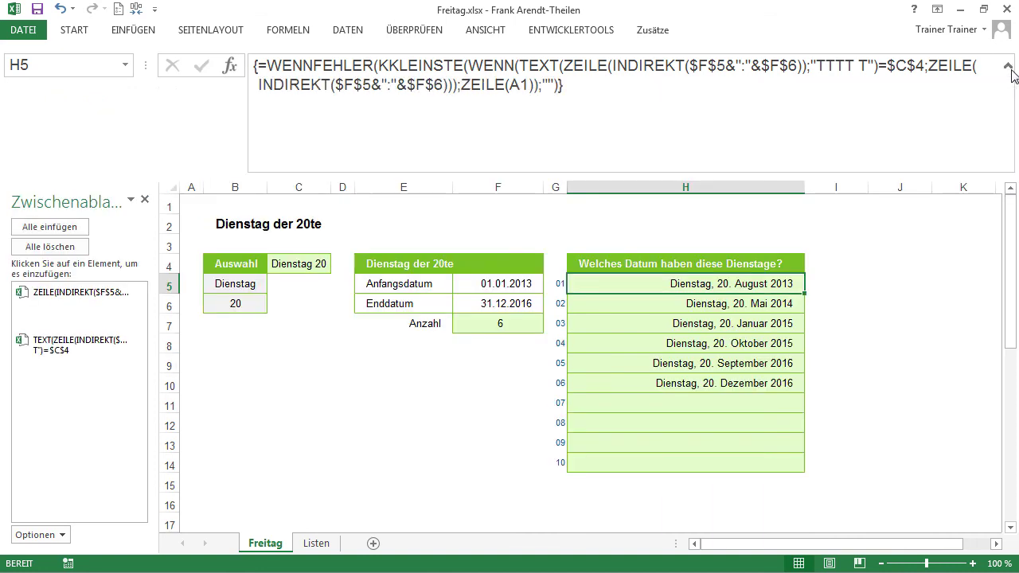
left_click(605, 73)
left_click_drag(605, 72, 802, 65)
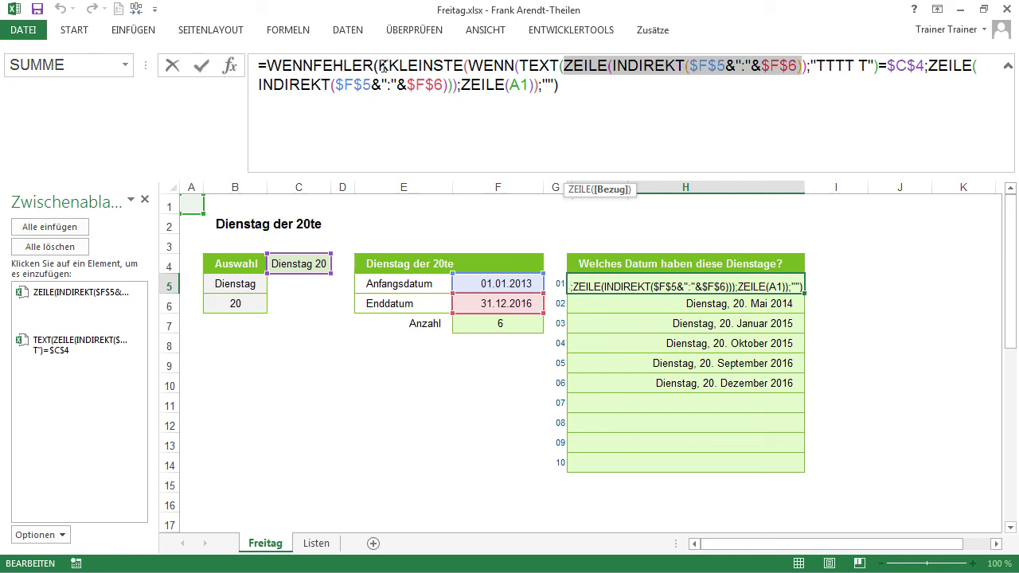
left_click_drag(379, 65, 434, 65)
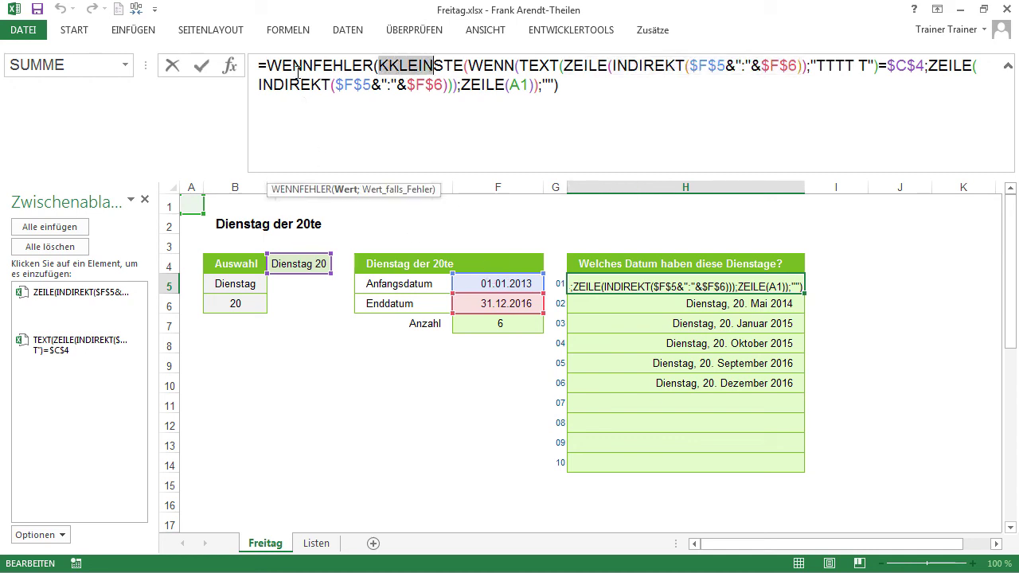
left_click_drag(292, 63, 313, 63)
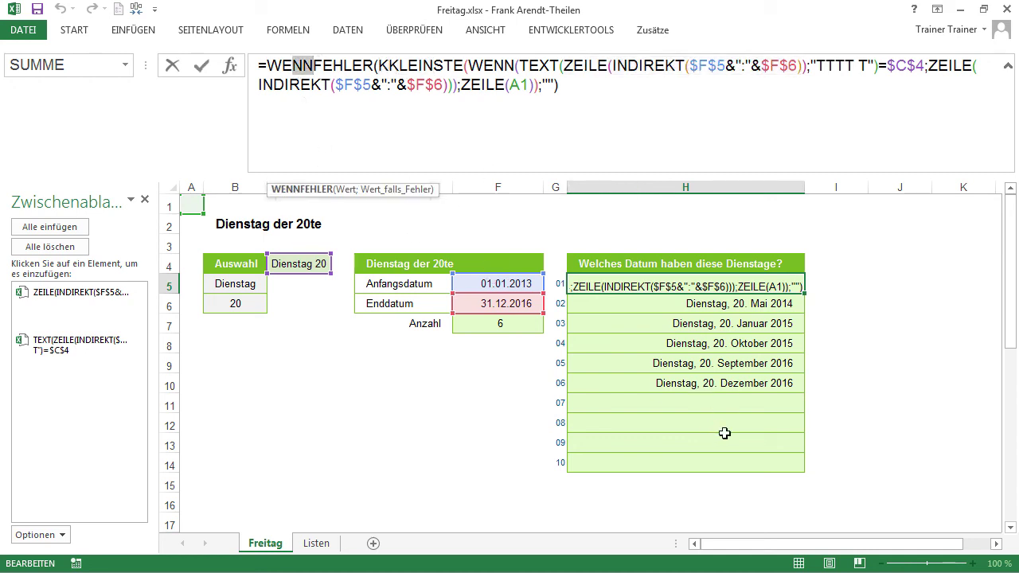